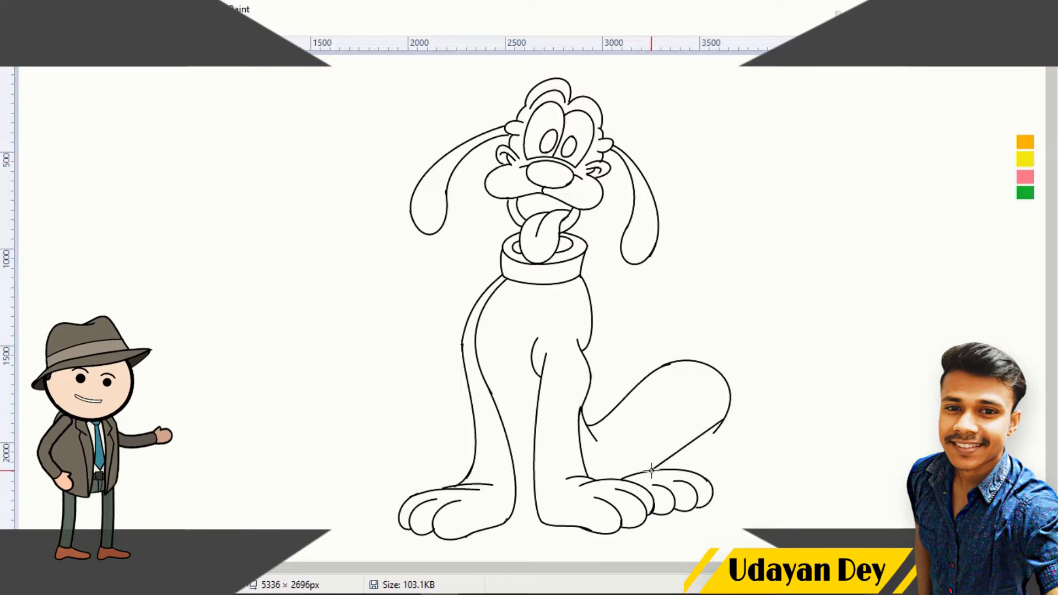
Step: Draw the hind leg outlines on both sides of the dog's front legs and the curved tail
{"action": "left_click_drag", "start_coordinate": [586, 469], "coordinate": [689, 394]}
{"action": "left_click_drag", "start_coordinate": [355, 487], "coordinate": [392, 494]}
{"action": "mouse_move", "coordinate": [474, 423]}
{"action": "left_mouse_down"}
{"action": "mouse_move", "coordinate": [399, 368]}
{"action": "mouse_move", "coordinate": [414, 484]}
{"action": "left_mouse_up"}
{"action": "left_click_drag", "start_coordinate": [404, 414], "coordinate": [469, 471]}
{"action": "left_click_drag", "start_coordinate": [515, 498], "coordinate": [536, 500]}
{"action": "left_click_drag", "start_coordinate": [587, 435], "coordinate": [684, 272]}
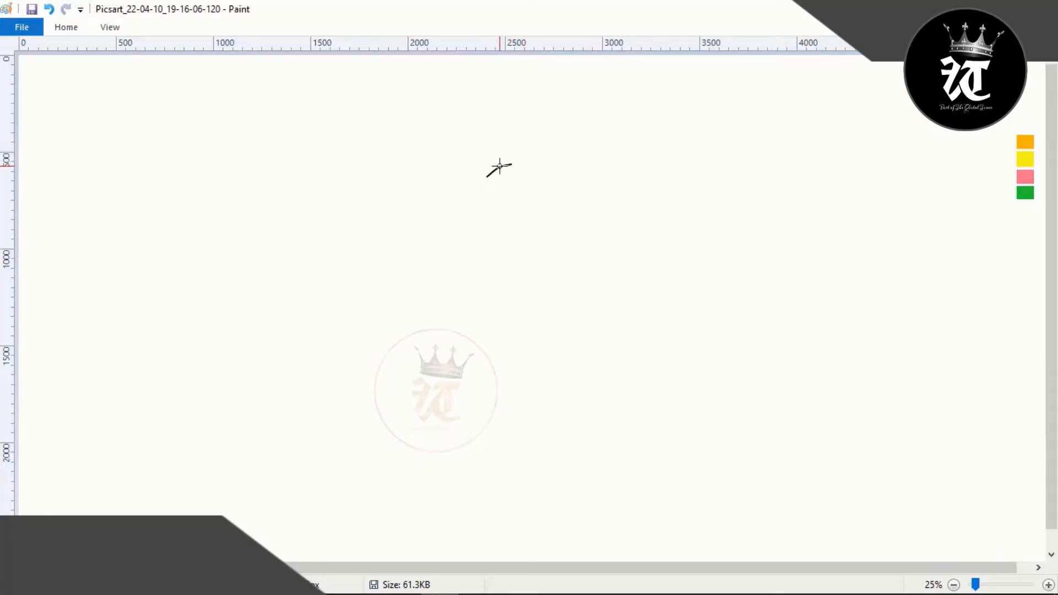
Step: Draw the dog's wide muzzle as a curved outline with a rounded cheek at each end
{"action": "left_click", "coordinate": [505, 198]}
{"action": "left_click_drag", "start_coordinate": [511, 199], "coordinate": [543, 193]}
{"action": "left_click", "coordinate": [465, 233]}
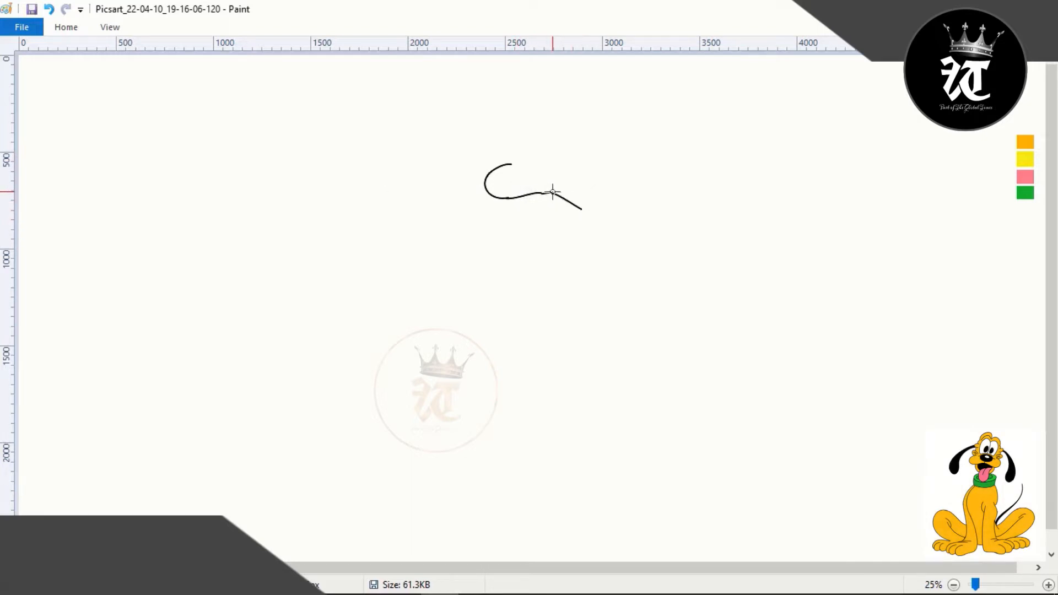
{"action": "left_click_drag", "start_coordinate": [574, 210], "coordinate": [607, 216]}
Step: Draw two tall, touching eye outlines above the muzzle, closed by a curved line along their base
{"action": "mouse_move", "coordinate": [527, 159]}
{"action": "left_mouse_down"}
{"action": "mouse_move", "coordinate": [577, 167]}
{"action": "mouse_move", "coordinate": [557, 155]}
{"action": "mouse_move", "coordinate": [534, 110]}
{"action": "mouse_move", "coordinate": [543, 105]}
{"action": "left_mouse_up"}
{"action": "mouse_move", "coordinate": [531, 144]}
{"action": "left_mouse_down"}
{"action": "mouse_move", "coordinate": [521, 145]}
{"action": "mouse_move", "coordinate": [529, 109]}
{"action": "mouse_move", "coordinate": [555, 133]}
{"action": "mouse_move", "coordinate": [553, 155]}
{"action": "left_mouse_up"}
{"action": "left_click", "coordinate": [566, 83]}
{"action": "mouse_move", "coordinate": [539, 112]}
{"action": "left_mouse_down"}
{"action": "mouse_move", "coordinate": [550, 90]}
{"action": "mouse_move", "coordinate": [581, 105]}
{"action": "mouse_move", "coordinate": [575, 166]}
{"action": "left_mouse_up"}
{"action": "left_click", "coordinate": [619, 129]}
{"action": "left_click_drag", "start_coordinate": [564, 116], "coordinate": [585, 98]}
{"action": "left_click_drag", "start_coordinate": [587, 133], "coordinate": [613, 125]}
{"action": "left_click", "coordinate": [643, 118]}
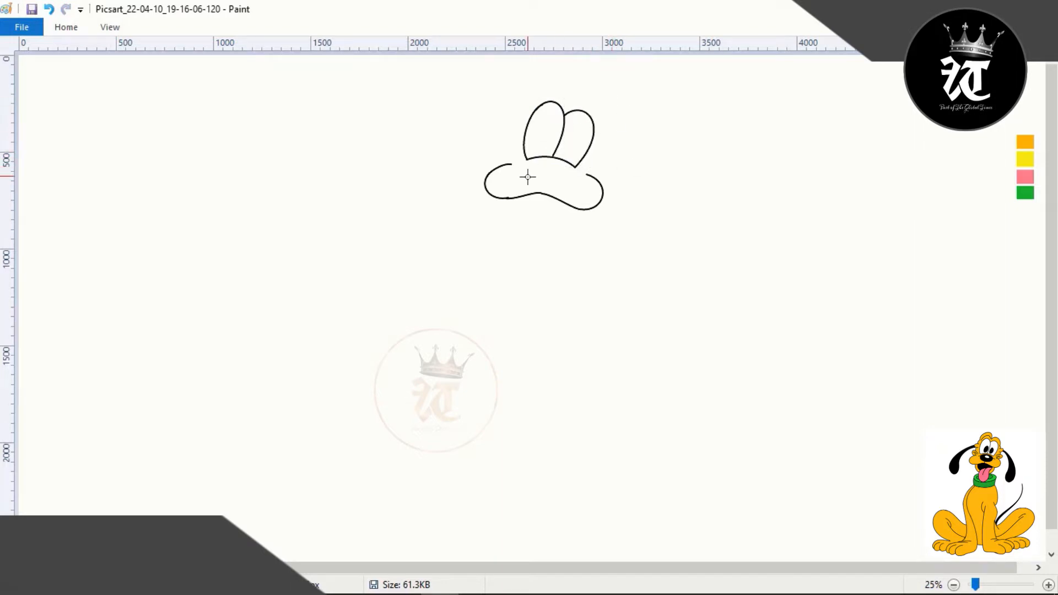
Step: Draw the oval nose between the eyes and the muzzle, with an arched fold line over it
{"action": "left_click_drag", "start_coordinate": [548, 194], "coordinate": [549, 192]}
{"action": "left_click", "coordinate": [645, 169]}
{"action": "mouse_move", "coordinate": [533, 162]}
{"action": "left_mouse_down"}
{"action": "mouse_move", "coordinate": [570, 185]}
{"action": "mouse_move", "coordinate": [557, 156]}
{"action": "mouse_move", "coordinate": [588, 173]}
{"action": "left_mouse_up"}
Step: Draw a small rounded cheek loop and an ear-base loop on each side of the face
{"action": "left_click_drag", "start_coordinate": [502, 139], "coordinate": [491, 161]}
{"action": "left_click", "coordinate": [600, 162]}
{"action": "left_click_drag", "start_coordinate": [604, 171], "coordinate": [623, 172]}
{"action": "left_click_drag", "start_coordinate": [504, 117], "coordinate": [492, 133]}
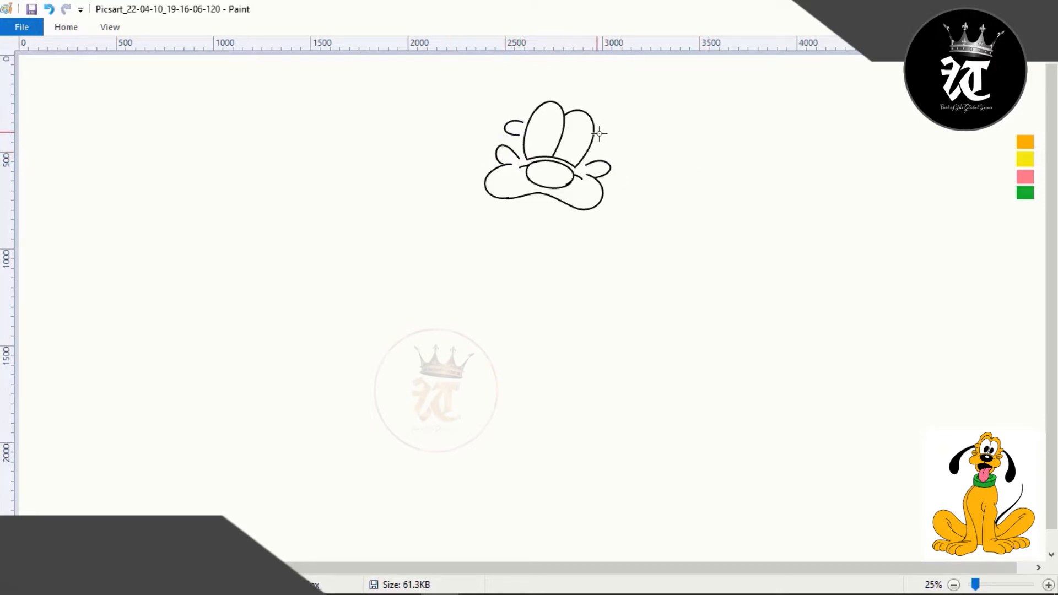
{"action": "left_click", "coordinate": [616, 161]}
{"action": "left_click_drag", "start_coordinate": [608, 138], "coordinate": [625, 132]}
{"action": "left_click", "coordinate": [659, 123]}
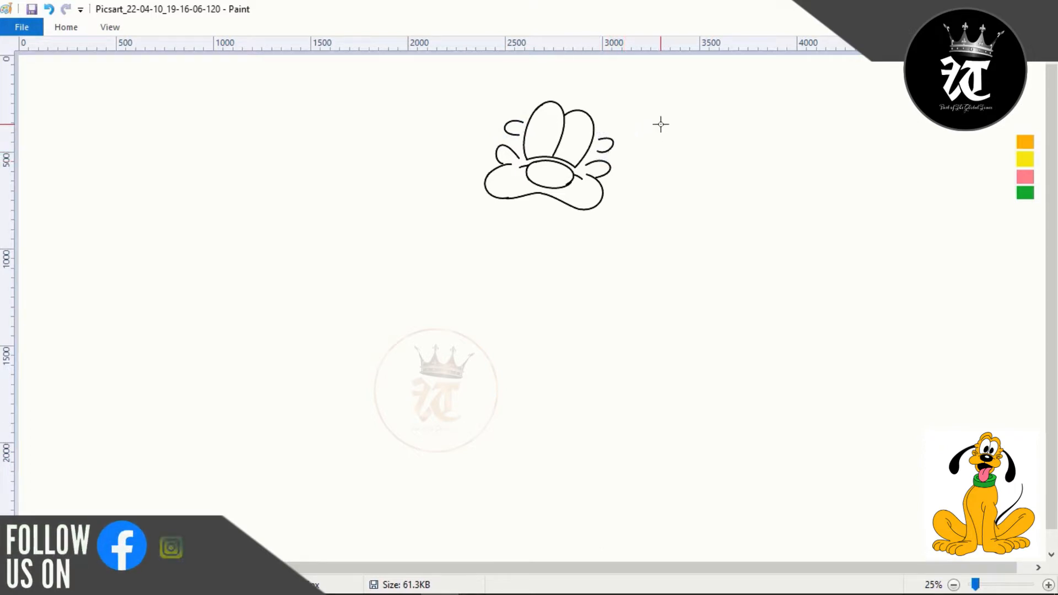
Step: Draw the long drooping left ear with outer and inner curves and a rounded tip
{"action": "mouse_move", "coordinate": [506, 126]}
{"action": "left_mouse_down"}
{"action": "mouse_move", "coordinate": [449, 153]}
{"action": "mouse_move", "coordinate": [411, 222]}
{"action": "mouse_move", "coordinate": [437, 142]}
{"action": "mouse_move", "coordinate": [428, 173]}
{"action": "mouse_move", "coordinate": [395, 189]}
{"action": "left_mouse_up"}
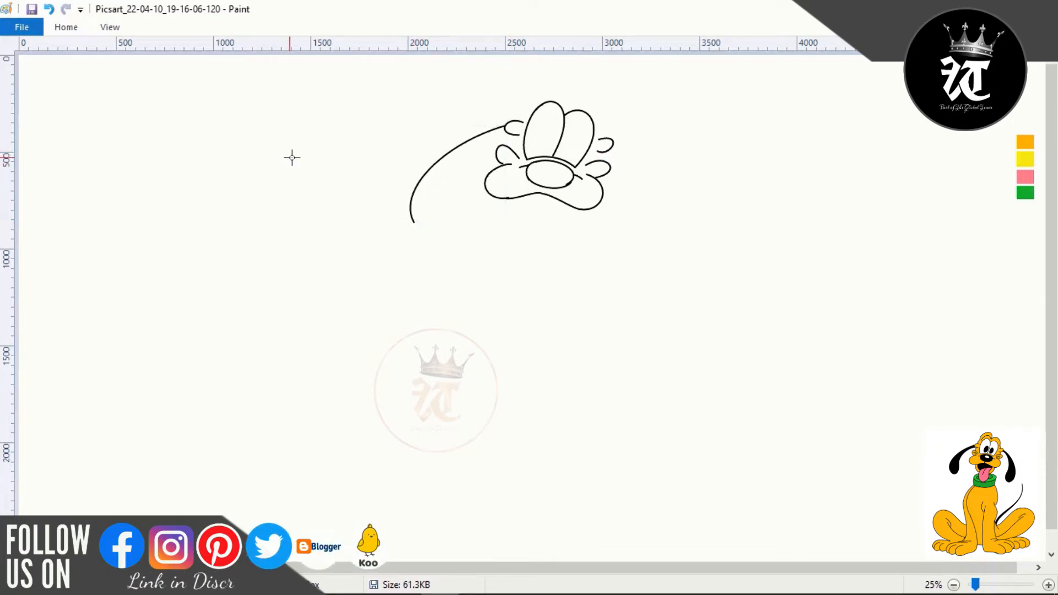
{"action": "mouse_move", "coordinate": [506, 127]}
{"action": "left_mouse_down"}
{"action": "mouse_move", "coordinate": [439, 200]}
{"action": "mouse_move", "coordinate": [447, 197]}
{"action": "left_mouse_up"}
{"action": "mouse_move", "coordinate": [483, 161]}
{"action": "left_mouse_down"}
{"action": "mouse_move", "coordinate": [489, 139]}
{"action": "mouse_move", "coordinate": [459, 164]}
{"action": "mouse_move", "coordinate": [437, 163]}
{"action": "mouse_move", "coordinate": [412, 214]}
{"action": "mouse_move", "coordinate": [452, 236]}
{"action": "mouse_move", "coordinate": [415, 250]}
{"action": "mouse_move", "coordinate": [411, 227]}
{"action": "mouse_move", "coordinate": [426, 251]}
{"action": "left_mouse_up"}
{"action": "left_click", "coordinate": [415, 252]}
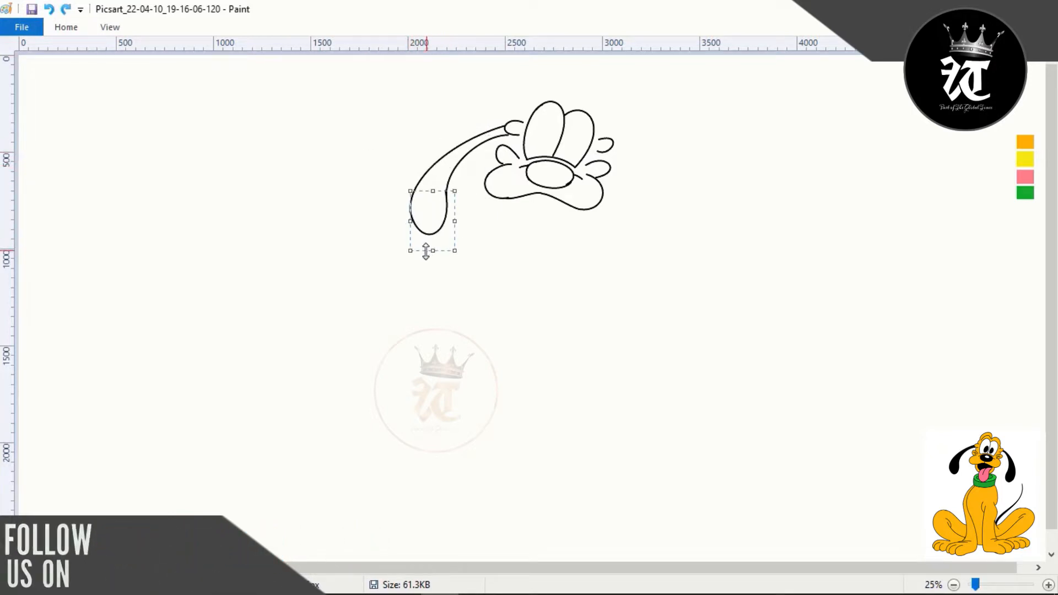
{"action": "left_click", "coordinate": [345, 195]}
Step: Draw the long drooping right ear with outer and inner curves closed by a rounded tip
{"action": "mouse_move", "coordinate": [617, 145]}
{"action": "left_mouse_down"}
{"action": "mouse_move", "coordinate": [673, 226]}
{"action": "mouse_move", "coordinate": [650, 255]}
{"action": "left_mouse_up"}
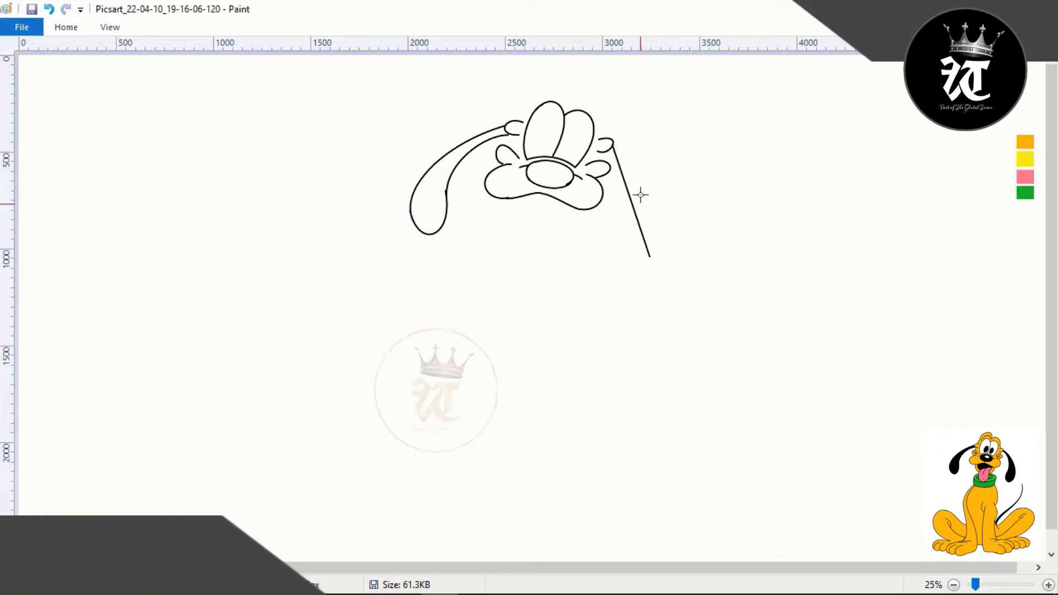
{"action": "mouse_move", "coordinate": [637, 193]}
{"action": "left_mouse_down"}
{"action": "mouse_move", "coordinate": [633, 156]}
{"action": "mouse_move", "coordinate": [676, 217]}
{"action": "left_mouse_up"}
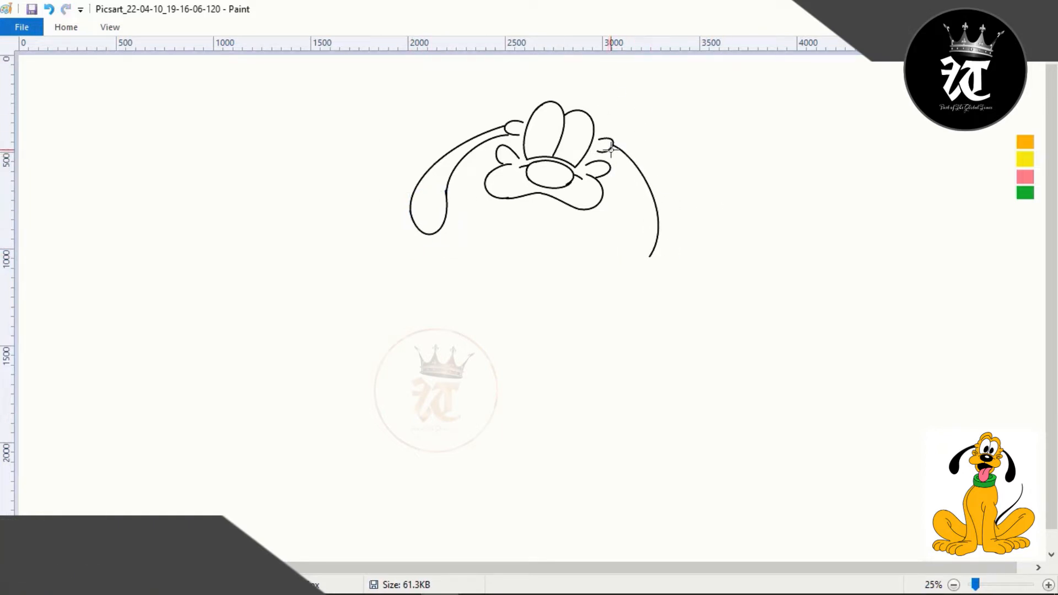
{"action": "left_click_drag", "start_coordinate": [611, 147], "coordinate": [626, 229]}
{"action": "left_click_drag", "start_coordinate": [621, 187], "coordinate": [644, 197]}
{"action": "left_click", "coordinate": [726, 165]}
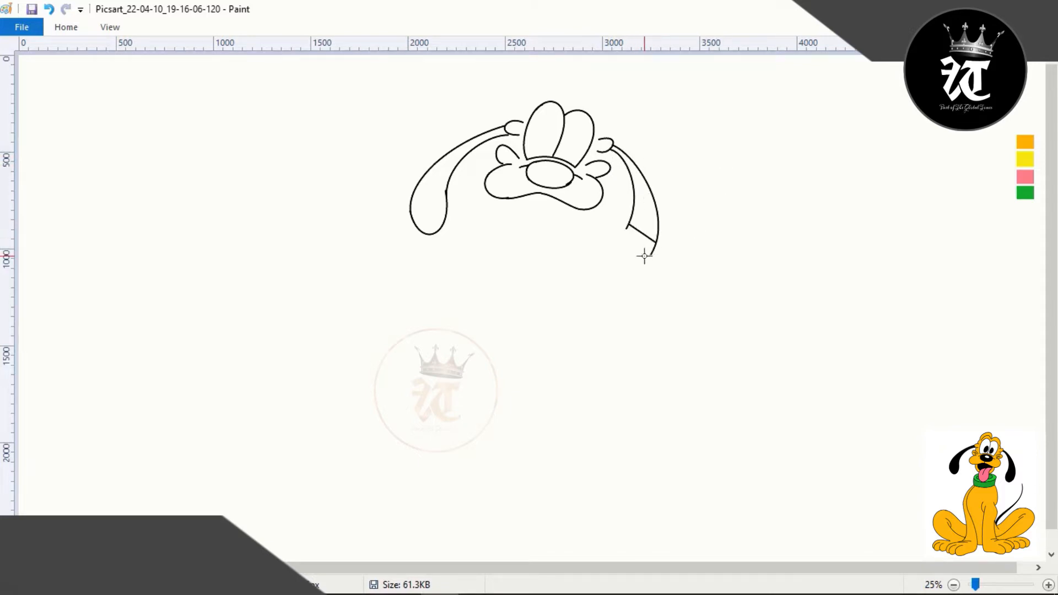
{"action": "left_click_drag", "start_coordinate": [644, 256], "coordinate": [604, 259]}
{"action": "left_click", "coordinate": [761, 212]}
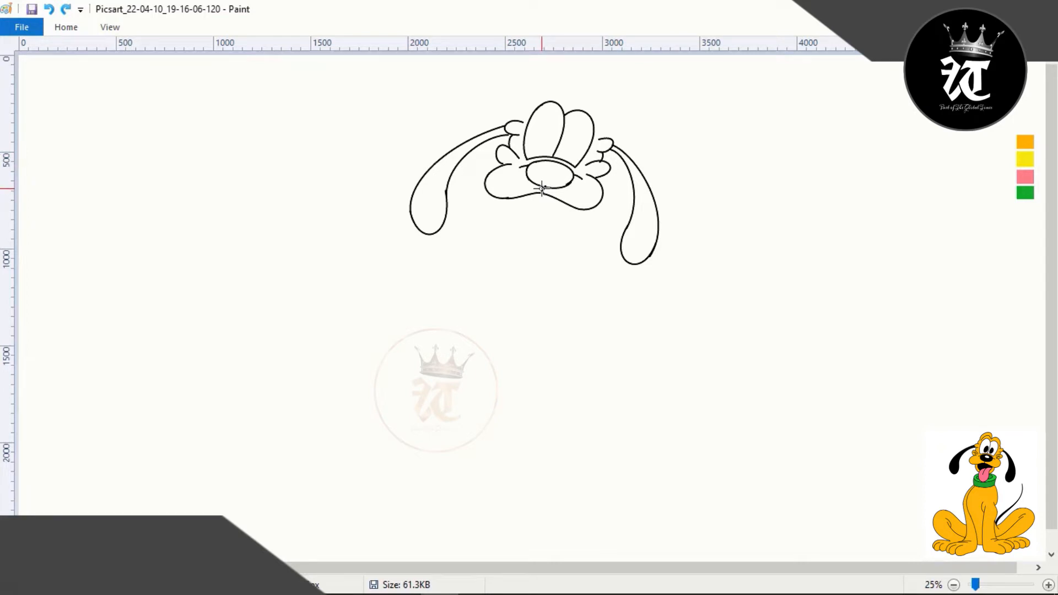
Step: Add the short line joining nose and muzzle and the small inner folds in the cheek loops
{"action": "left_click", "coordinate": [75, 27]}
{"action": "left_click", "coordinate": [292, 49]}
{"action": "left_click", "coordinate": [406, 138]}
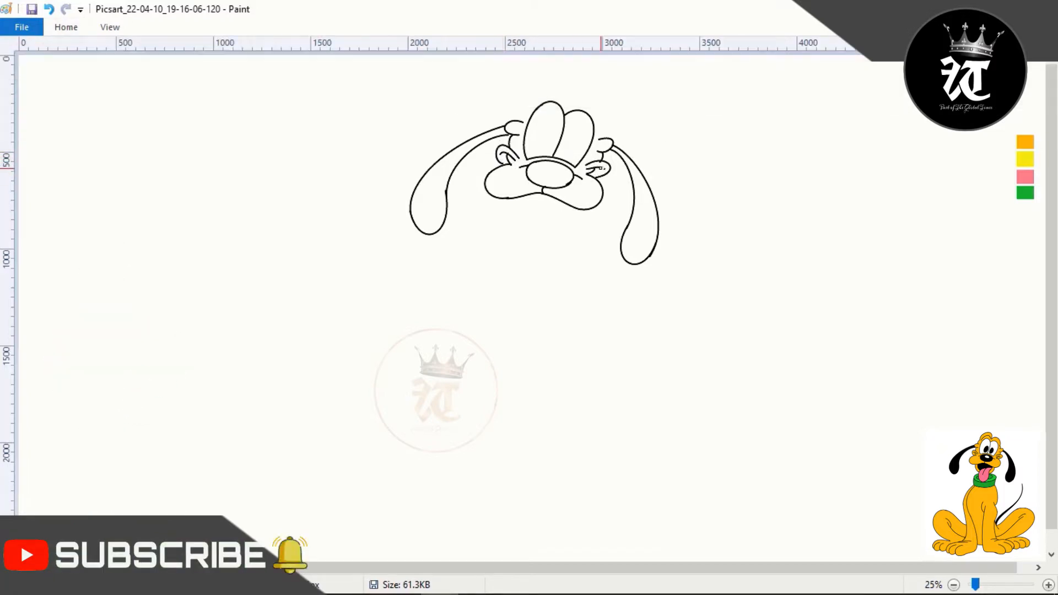
{"action": "left_click", "coordinate": [66, 27]}
{"action": "left_click", "coordinate": [329, 49]}
{"action": "right_click", "coordinate": [594, 165]}
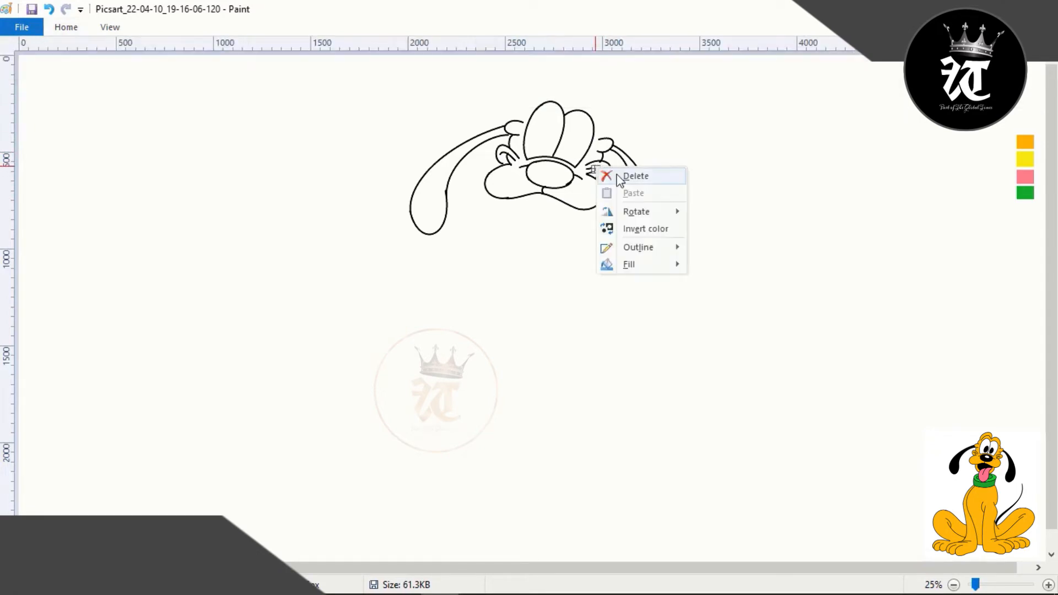
{"action": "left_click", "coordinate": [618, 176]}
Step: Draw the rounded top of the head over the left eye with the Curve tool
{"action": "left_click", "coordinate": [66, 27]}
{"action": "left_click", "coordinate": [312, 51]}
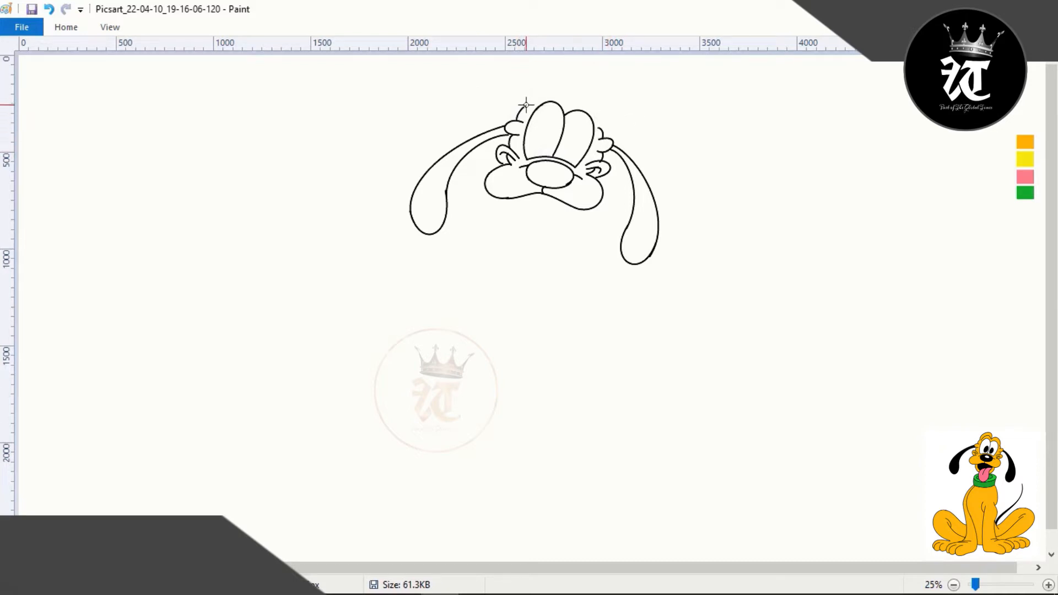
{"action": "left_click_drag", "start_coordinate": [550, 85], "coordinate": [525, 79]}
{"action": "mouse_move", "coordinate": [568, 70]}
{"action": "left_mouse_down"}
{"action": "mouse_move", "coordinate": [581, 62]}
{"action": "mouse_move", "coordinate": [561, 63]}
{"action": "left_mouse_up"}
{"action": "left_click", "coordinate": [634, 70]}
Step: Draw the rounded brow over the right eye and the inner arc above the left eye
{"action": "left_click_drag", "start_coordinate": [576, 106], "coordinate": [569, 103]}
{"action": "left_click_drag", "start_coordinate": [577, 92], "coordinate": [577, 84]}
{"action": "left_click_drag", "start_coordinate": [603, 102], "coordinate": [609, 105]}
{"action": "left_click_drag", "start_coordinate": [585, 126], "coordinate": [566, 103]}
{"action": "left_click", "coordinate": [591, 174]}
{"action": "left_click_drag", "start_coordinate": [543, 96], "coordinate": [562, 83]}
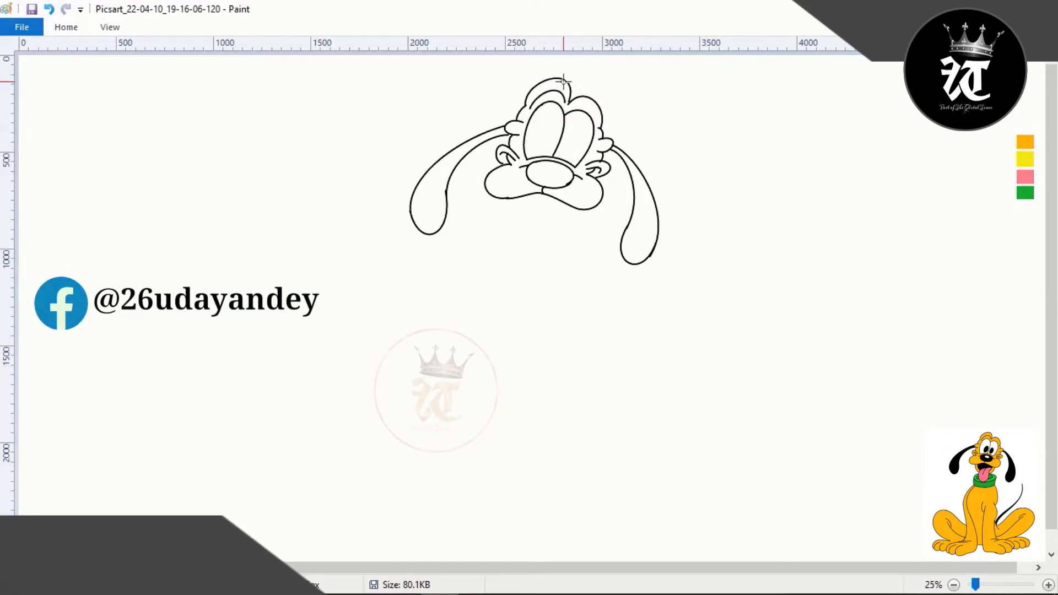
Step: Draw an oval pupil inside the lower part of each eye
{"action": "left_click", "coordinate": [582, 149]}
{"action": "mouse_move", "coordinate": [552, 130]}
{"action": "left_mouse_down"}
{"action": "mouse_move", "coordinate": [546, 151]}
{"action": "mouse_move", "coordinate": [561, 131]}
{"action": "mouse_move", "coordinate": [554, 156]}
{"action": "mouse_move", "coordinate": [535, 136]}
{"action": "left_mouse_up"}
{"action": "left_click", "coordinate": [553, 160]}
{"action": "left_click_drag", "start_coordinate": [540, 146], "coordinate": [530, 156]}
{"action": "left_click", "coordinate": [659, 129]}
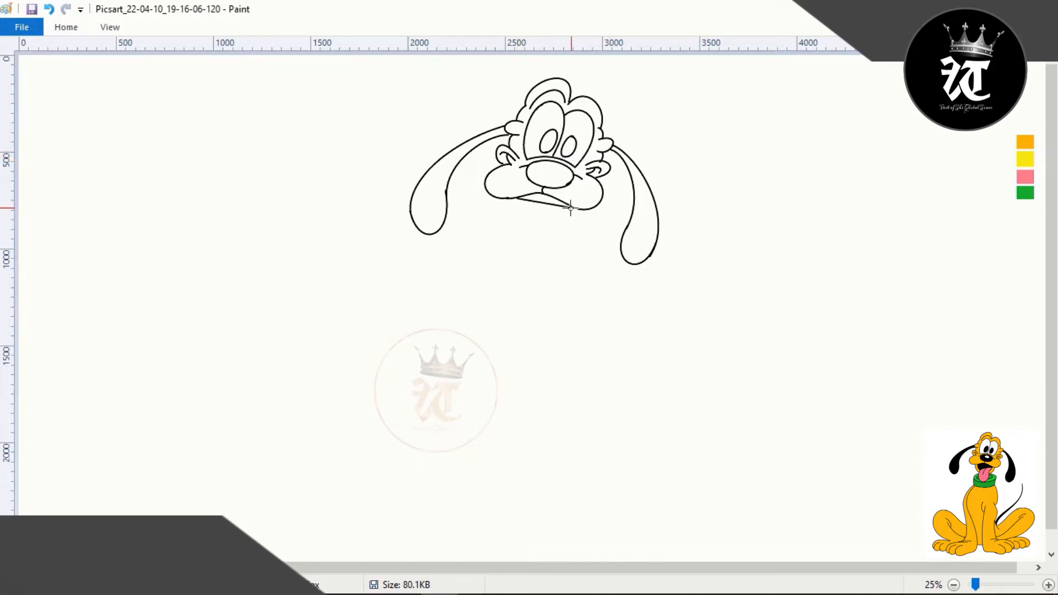
Step: Draw the curved lower edge of the open mouth under the muzzle and clear part of it for the tongue
{"action": "mouse_move", "coordinate": [509, 198]}
{"action": "left_mouse_down"}
{"action": "mouse_move", "coordinate": [524, 232]}
{"action": "mouse_move", "coordinate": [573, 244]}
{"action": "left_mouse_up"}
{"action": "left_click", "coordinate": [673, 165]}
{"action": "left_click", "coordinate": [66, 24]}
{"action": "left_click", "coordinate": [185, 70]}
{"action": "left_click_drag", "start_coordinate": [528, 221], "coordinate": [525, 225]}
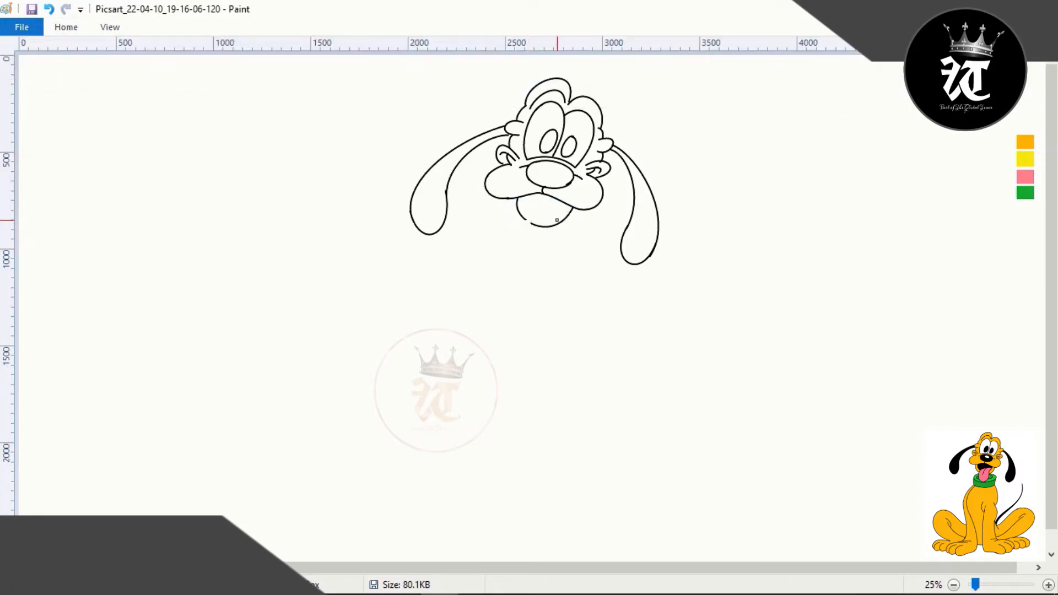
{"action": "left_click", "coordinate": [65, 27]}
{"action": "left_click", "coordinate": [101, 55]}
{"action": "mouse_move", "coordinate": [528, 218]}
{"action": "left_mouse_down"}
{"action": "mouse_move", "coordinate": [562, 246]}
{"action": "mouse_move", "coordinate": [557, 214]}
{"action": "mouse_move", "coordinate": [536, 237]}
{"action": "mouse_move", "coordinate": [563, 212]}
{"action": "mouse_move", "coordinate": [542, 205]}
{"action": "mouse_move", "coordinate": [521, 248]}
{"action": "left_mouse_up"}
{"action": "key", "text": "Delete"}
Step: Draw the tongue hanging out of the mouth, with a rounded tip and a curved centre line
{"action": "left_click", "coordinate": [66, 27]}
{"action": "left_click", "coordinate": [331, 50]}
{"action": "left_click", "coordinate": [542, 206]}
{"action": "left_click", "coordinate": [371, 177]}
{"action": "mouse_move", "coordinate": [531, 228]}
{"action": "left_mouse_down"}
{"action": "mouse_move", "coordinate": [534, 210]}
{"action": "mouse_move", "coordinate": [515, 227]}
{"action": "mouse_move", "coordinate": [533, 242]}
{"action": "mouse_move", "coordinate": [559, 235]}
{"action": "mouse_move", "coordinate": [524, 268]}
{"action": "mouse_move", "coordinate": [561, 265]}
{"action": "left_mouse_up"}
{"action": "left_click", "coordinate": [517, 227]}
{"action": "left_click", "coordinate": [550, 251]}
{"action": "mouse_move", "coordinate": [518, 255]}
{"action": "left_mouse_down"}
{"action": "mouse_move", "coordinate": [570, 212]}
{"action": "mouse_move", "coordinate": [555, 222]}
{"action": "left_mouse_up"}
{"action": "left_click", "coordinate": [489, 241]}
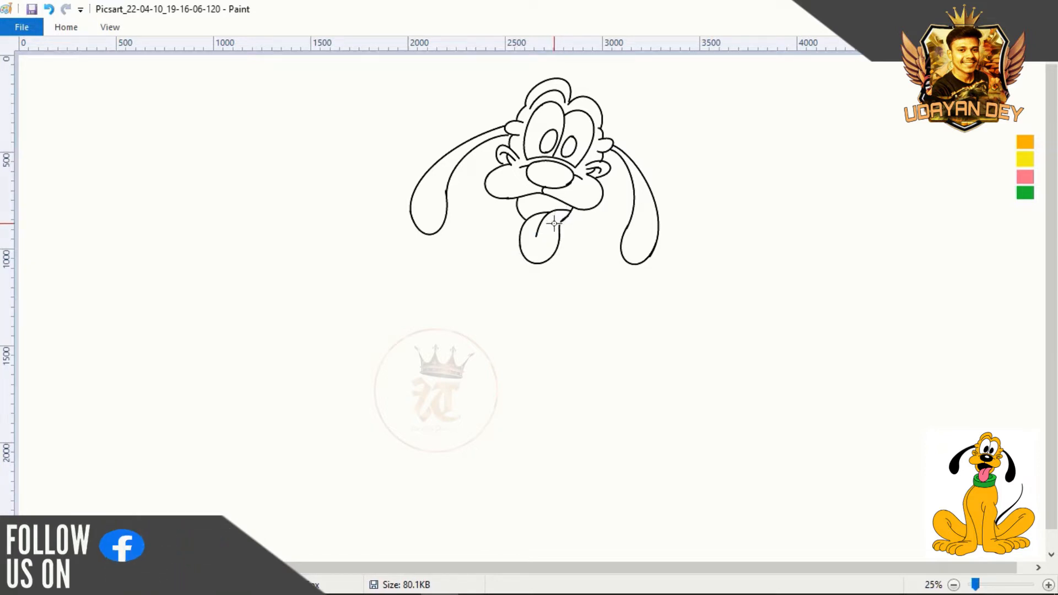
{"action": "left_click", "coordinate": [513, 231]}
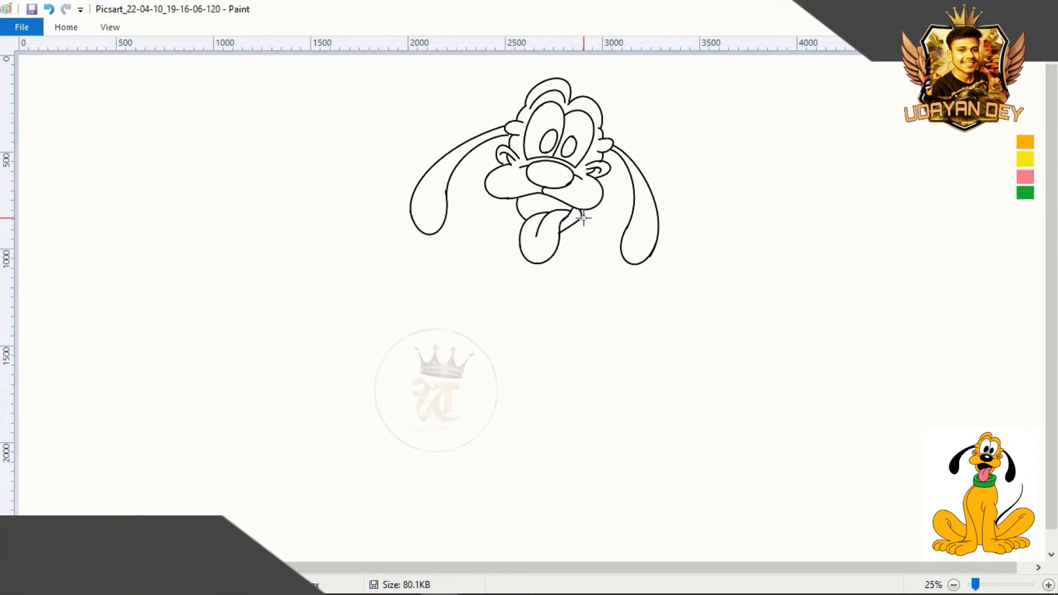
Step: Draw the outer jaw curves on both sides of the open mouth down to the tongue
{"action": "left_click_drag", "start_coordinate": [560, 233], "coordinate": [581, 210]}
{"action": "mouse_move", "coordinate": [514, 227]}
{"action": "left_mouse_down"}
{"action": "mouse_move", "coordinate": [503, 265]}
{"action": "mouse_move", "coordinate": [487, 248]}
{"action": "left_mouse_up"}
{"action": "left_click", "coordinate": [466, 217]}
{"action": "left_click", "coordinate": [462, 246]}
Step: Draw the collar's elliptical top rim behind the tongue, with a smaller inner opening on both sides of it
{"action": "left_click_drag", "start_coordinate": [589, 263], "coordinate": [537, 264]}
{"action": "left_click_drag", "start_coordinate": [542, 264], "coordinate": [610, 243]}
{"action": "left_click_drag", "start_coordinate": [586, 260], "coordinate": [539, 246]}
{"action": "left_click", "coordinate": [676, 256]}
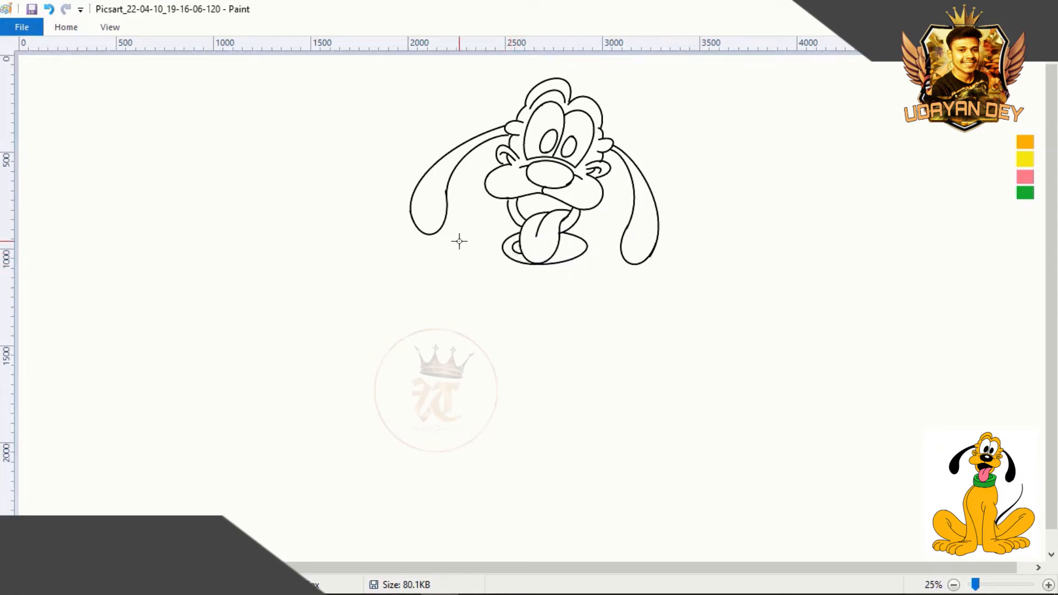
{"action": "mouse_move", "coordinate": [557, 234]}
{"action": "left_mouse_down"}
{"action": "mouse_move", "coordinate": [575, 236]}
{"action": "mouse_move", "coordinate": [566, 253]}
{"action": "left_mouse_up"}
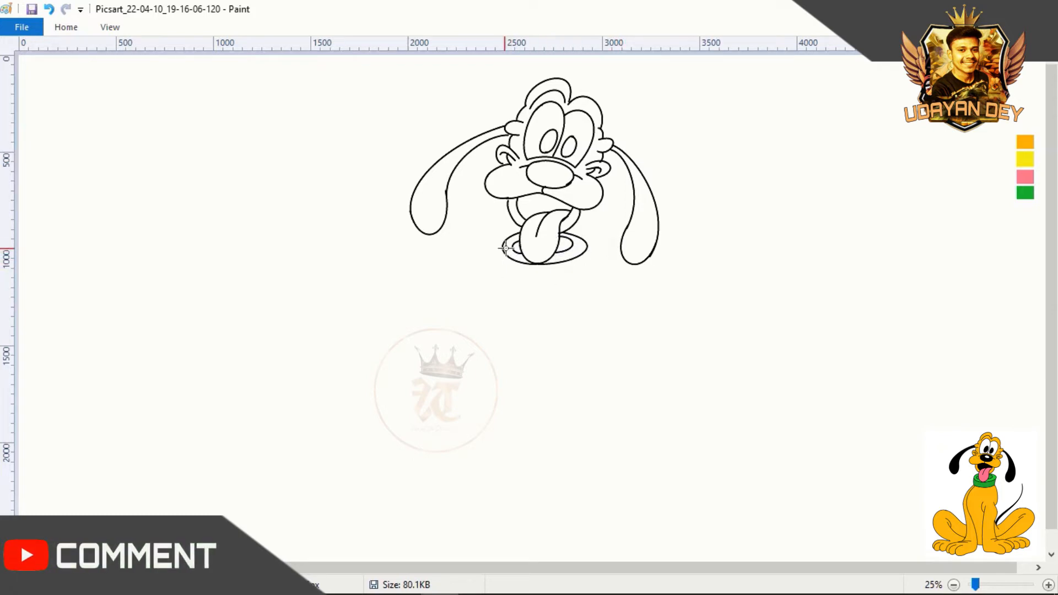
Step: Draw the collar's two side edges down from the rim and join them with a curved bottom edge
{"action": "left_click_drag", "start_coordinate": [503, 249], "coordinate": [505, 277]}
{"action": "left_click", "coordinate": [500, 253]}
{"action": "left_click", "coordinate": [500, 272]}
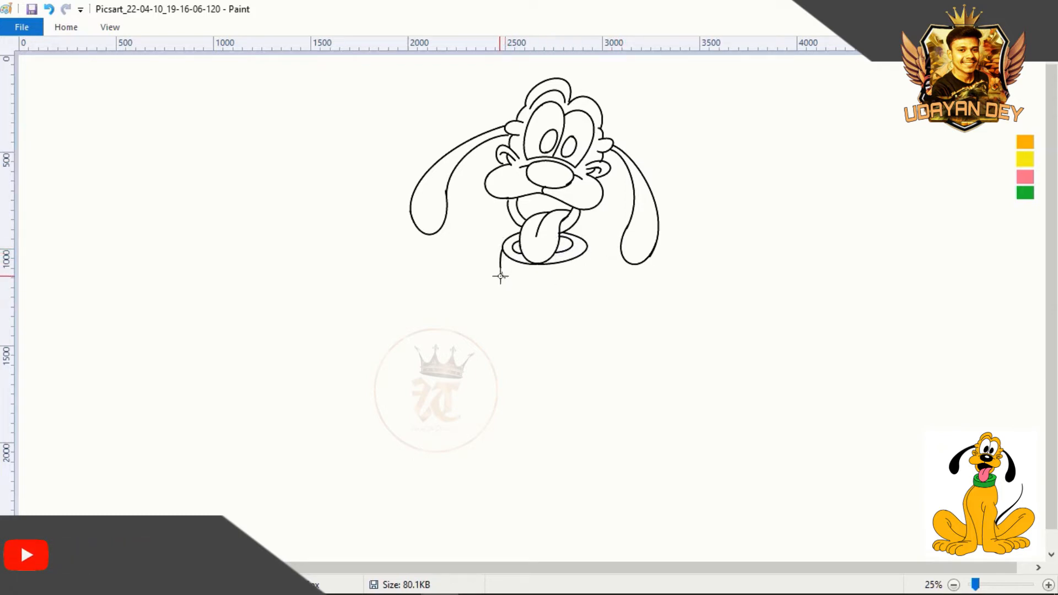
{"action": "left_click", "coordinate": [498, 250]}
{"action": "left_click_drag", "start_coordinate": [587, 248], "coordinate": [581, 271]}
{"action": "left_click", "coordinate": [584, 258]}
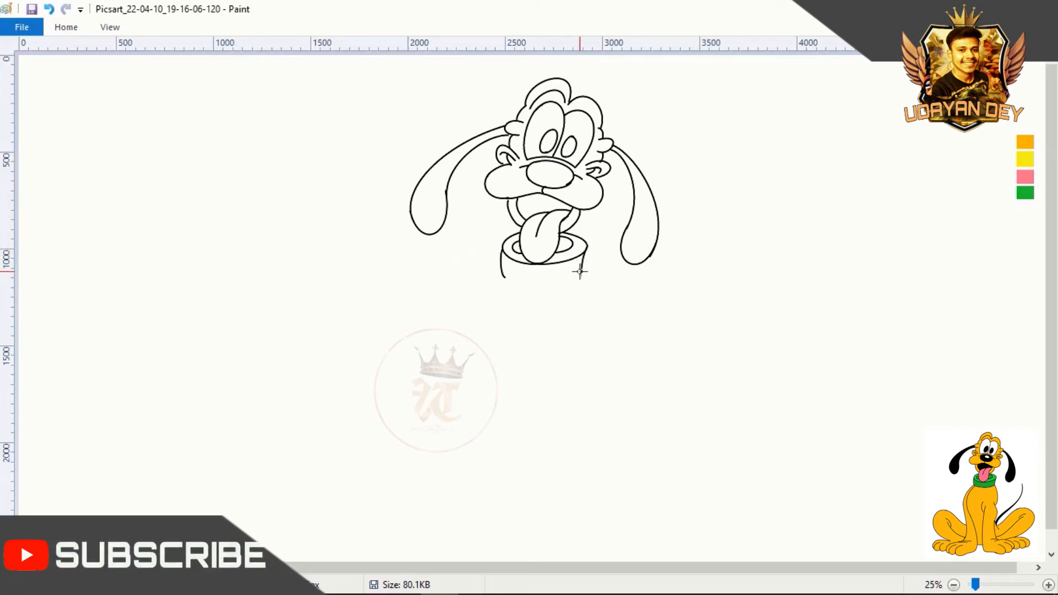
{"action": "left_click", "coordinate": [581, 271]}
{"action": "left_click", "coordinate": [632, 269]}
{"action": "left_click_drag", "start_coordinate": [505, 278], "coordinate": [580, 280]}
{"action": "left_click", "coordinate": [512, 285]}
{"action": "left_click", "coordinate": [576, 290]}
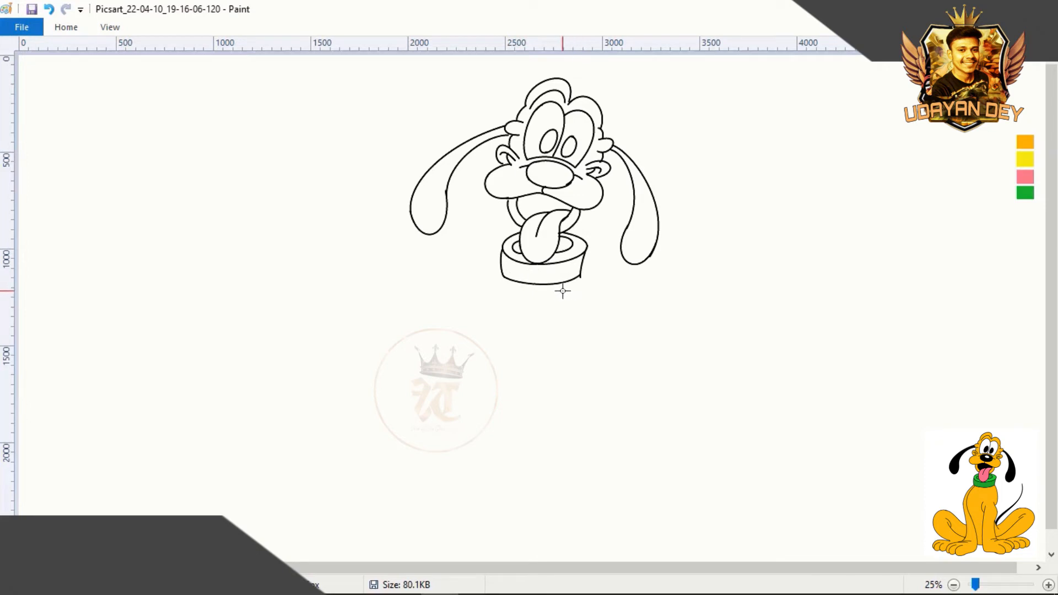
Step: Draw two roughly parallel body curves running down from the collar's lower left corner
{"action": "left_click_drag", "start_coordinate": [499, 351], "coordinate": [492, 393]}
{"action": "left_click_drag", "start_coordinate": [502, 300], "coordinate": [460, 362]}
{"action": "left_click_drag", "start_coordinate": [497, 280], "coordinate": [463, 311]}
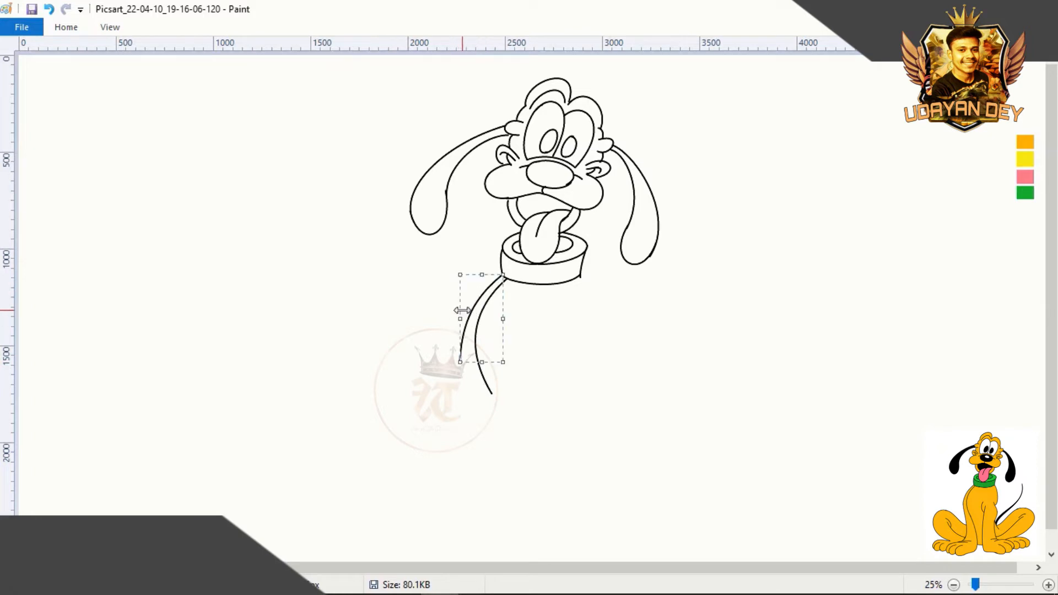
Step: Extend both left body curves downward to form the outer and inner edges of the left front leg
{"action": "left_click_drag", "start_coordinate": [478, 418], "coordinate": [490, 450]}
{"action": "left_click", "coordinate": [459, 361]}
{"action": "left_click", "coordinate": [445, 350]}
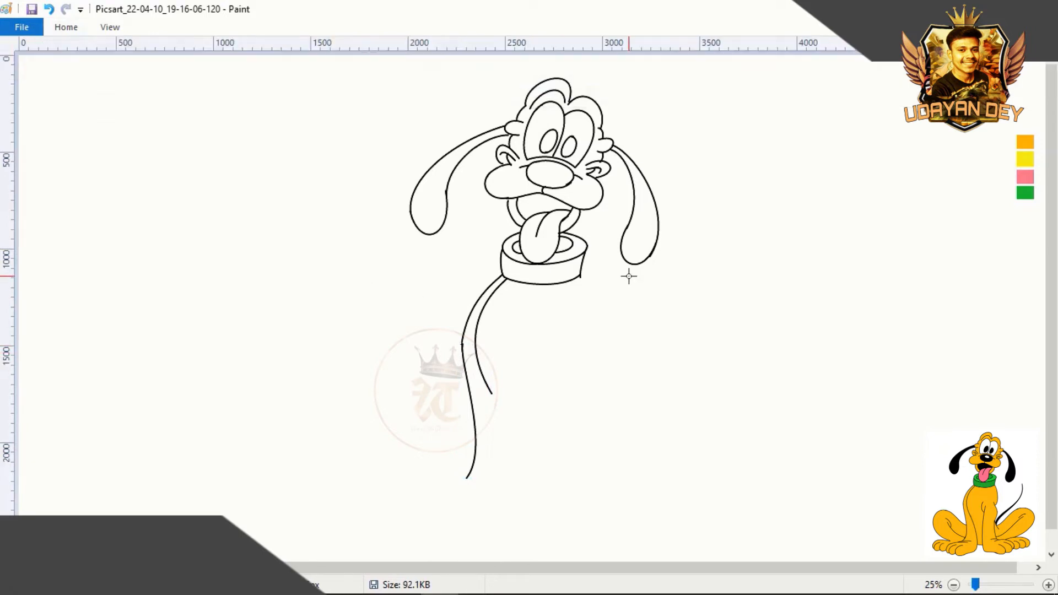
{"action": "left_click_drag", "start_coordinate": [510, 419], "coordinate": [505, 520]}
{"action": "left_click_drag", "start_coordinate": [500, 414], "coordinate": [516, 439]}
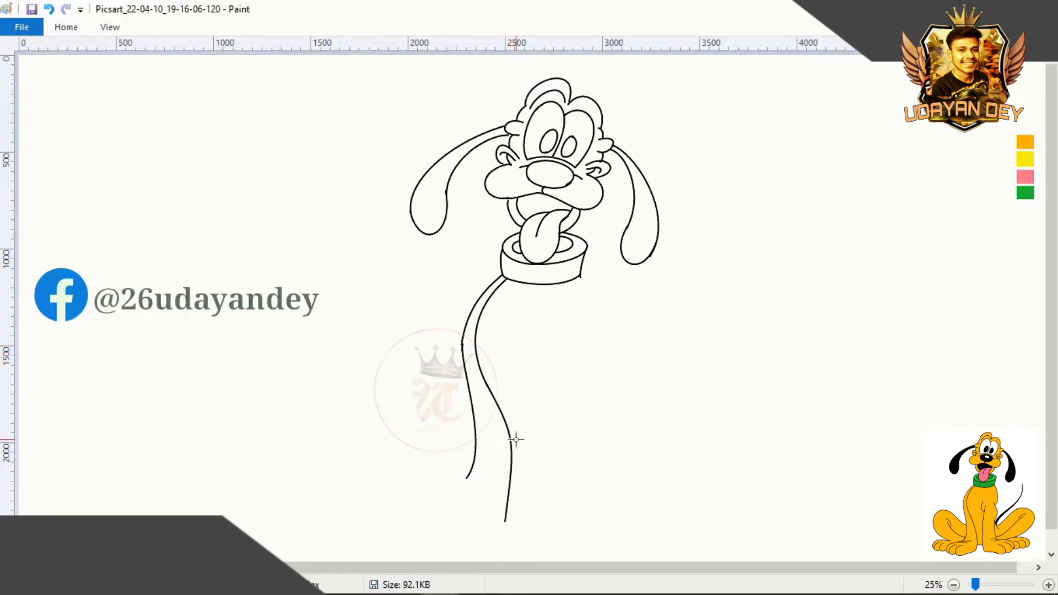
{"action": "left_click_drag", "start_coordinate": [517, 497], "coordinate": [524, 517]}
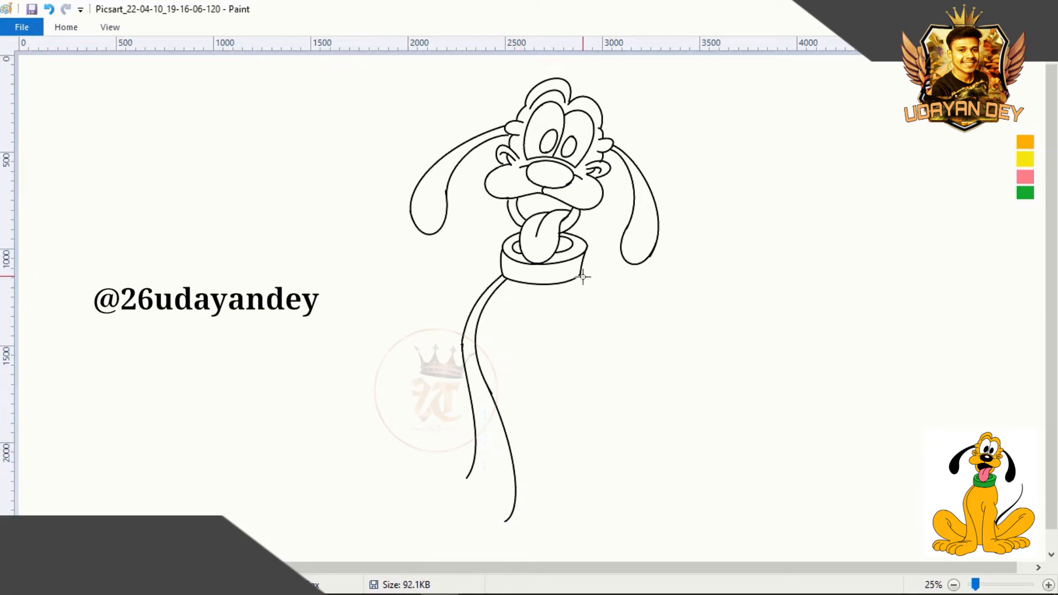
Step: Draw the right chest curve down from the collar and the long inner edge of the right front leg
{"action": "left_click_drag", "start_coordinate": [583, 277], "coordinate": [581, 350]}
{"action": "mouse_move", "coordinate": [583, 294]}
{"action": "left_mouse_down"}
{"action": "mouse_move", "coordinate": [594, 306]}
{"action": "mouse_move", "coordinate": [597, 348]}
{"action": "mouse_move", "coordinate": [543, 495]}
{"action": "mouse_move", "coordinate": [544, 523]}
{"action": "left_mouse_up"}
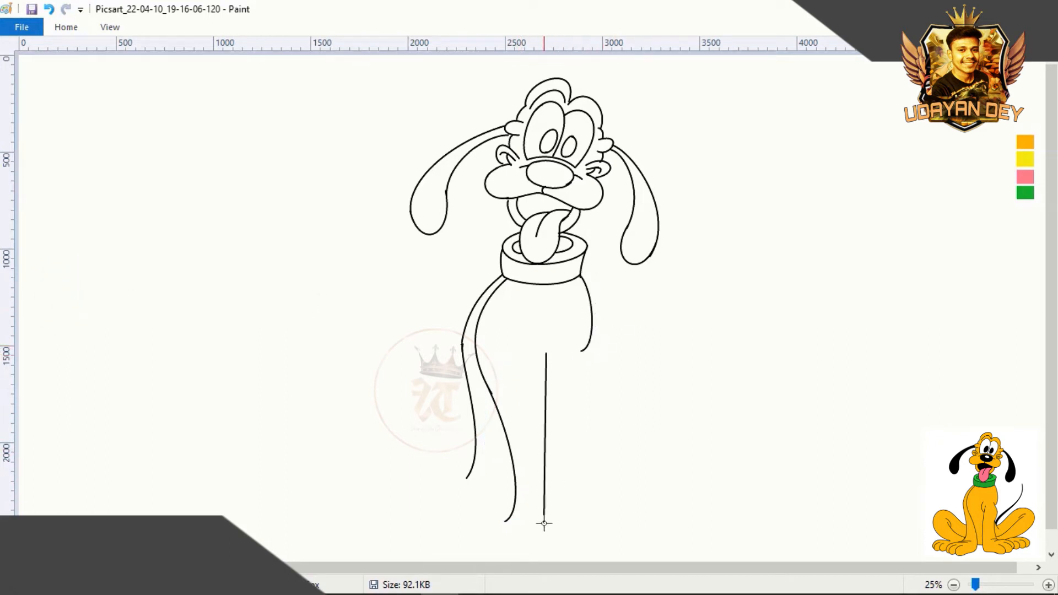
{"action": "left_click_drag", "start_coordinate": [544, 393], "coordinate": [533, 405]}
{"action": "left_click_drag", "start_coordinate": [530, 447], "coordinate": [529, 517]}
{"action": "left_click", "coordinate": [488, 326]}
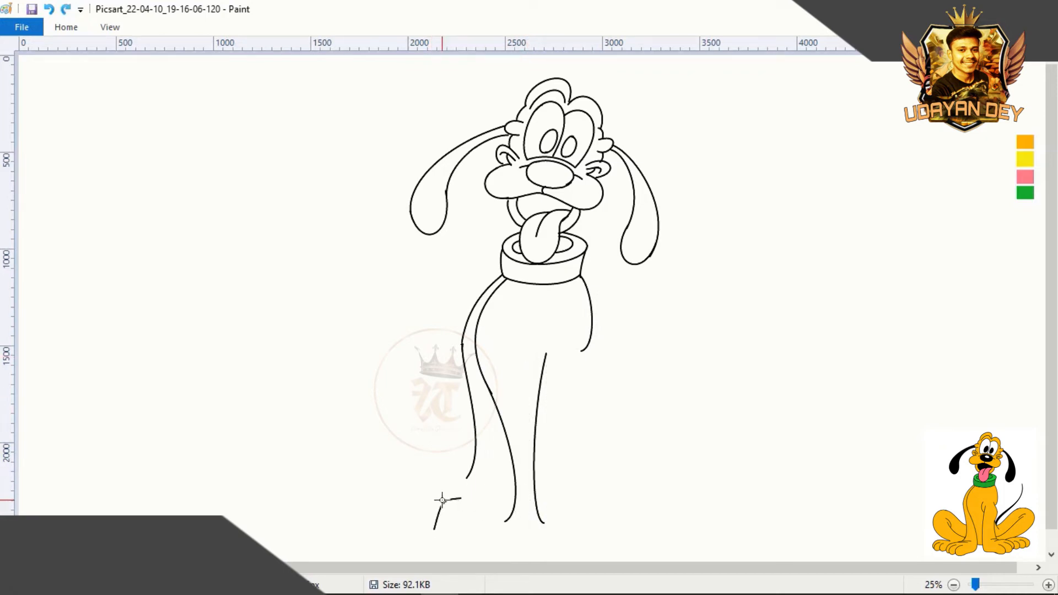
Step: Draw the left front paw with three rounded toes and join the leg's outer edge to it
{"action": "left_click_drag", "start_coordinate": [427, 518], "coordinate": [429, 517]}
{"action": "left_click", "coordinate": [453, 529]}
{"action": "mouse_move", "coordinate": [501, 530]}
{"action": "left_mouse_down"}
{"action": "mouse_move", "coordinate": [514, 512]}
{"action": "mouse_move", "coordinate": [507, 519]}
{"action": "left_mouse_up"}
{"action": "mouse_move", "coordinate": [433, 531]}
{"action": "left_mouse_down"}
{"action": "mouse_move", "coordinate": [400, 531]}
{"action": "mouse_move", "coordinate": [390, 497]}
{"action": "mouse_move", "coordinate": [480, 489]}
{"action": "mouse_move", "coordinate": [426, 487]}
{"action": "left_mouse_up"}
{"action": "left_click", "coordinate": [395, 532]}
{"action": "left_click", "coordinate": [495, 477]}
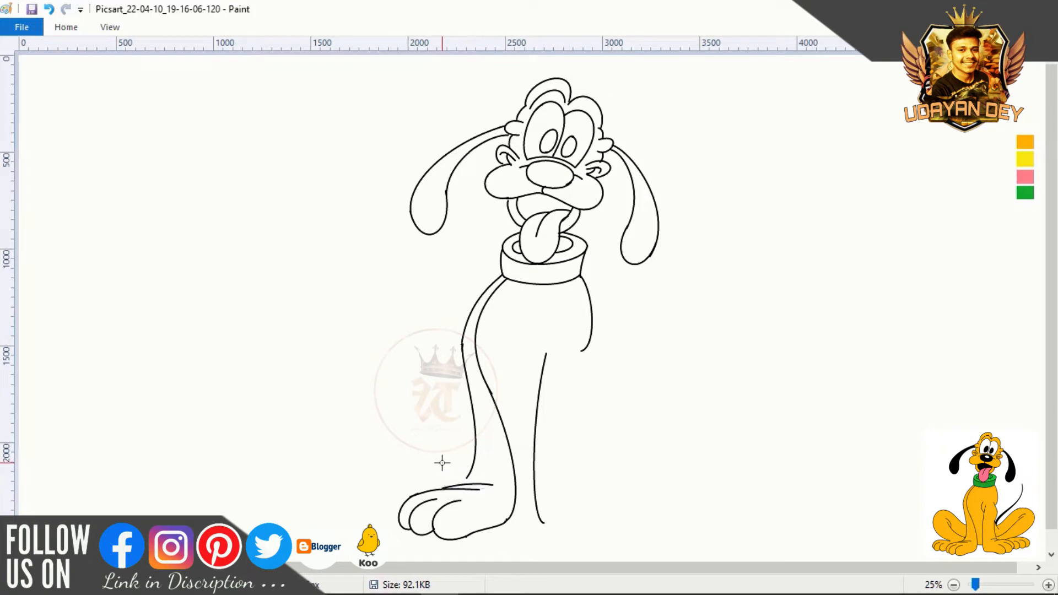
{"action": "mouse_move", "coordinate": [473, 467]}
{"action": "left_mouse_down"}
{"action": "mouse_move", "coordinate": [455, 486]}
{"action": "mouse_move", "coordinate": [463, 484]}
{"action": "left_mouse_up"}
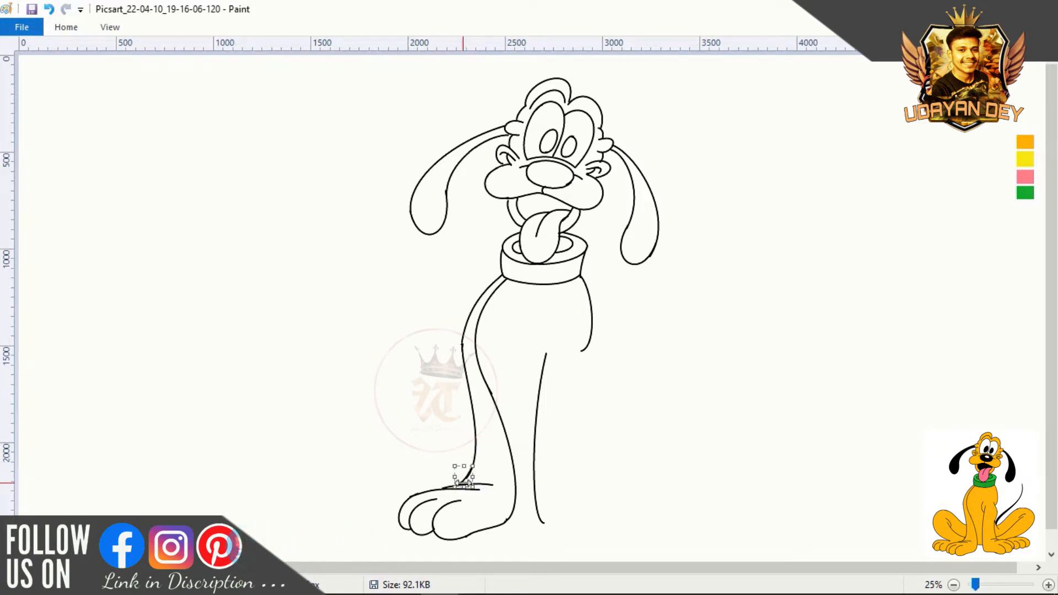
{"action": "left_click", "coordinate": [460, 441]}
Step: Draw the right front paw's rounded toes and the leg's outer edge from the paw up to the chest
{"action": "mouse_move", "coordinate": [594, 498]}
{"action": "left_mouse_down"}
{"action": "mouse_move", "coordinate": [621, 526]}
{"action": "mouse_move", "coordinate": [619, 508]}
{"action": "mouse_move", "coordinate": [627, 512]}
{"action": "left_mouse_up"}
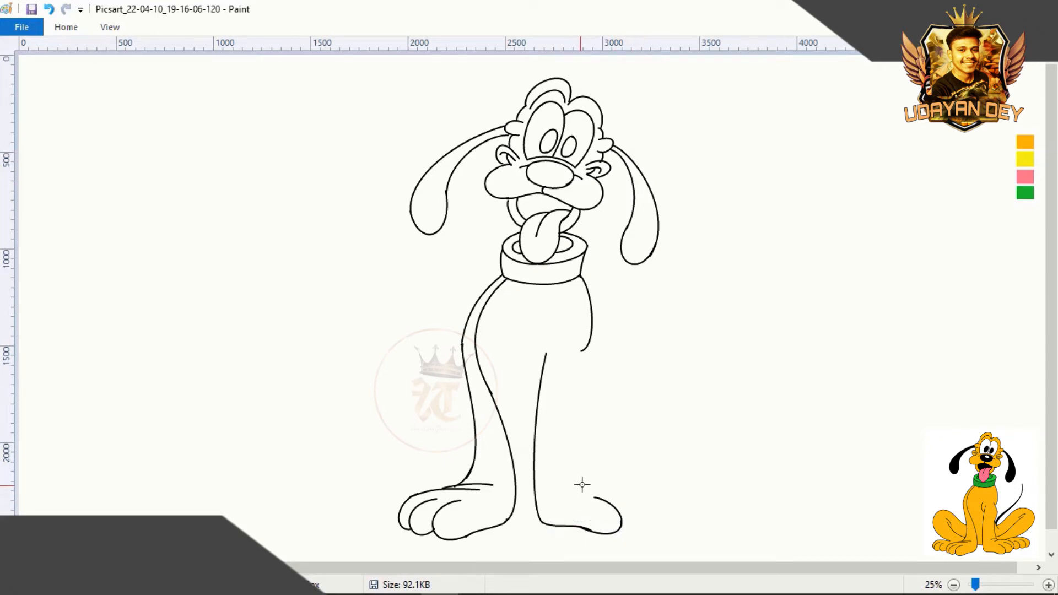
{"action": "mouse_move", "coordinate": [580, 486]}
{"action": "left_mouse_down"}
{"action": "mouse_move", "coordinate": [650, 514]}
{"action": "mouse_move", "coordinate": [615, 472]}
{"action": "mouse_move", "coordinate": [668, 486]}
{"action": "left_mouse_up"}
{"action": "left_click_drag", "start_coordinate": [654, 499], "coordinate": [657, 534]}
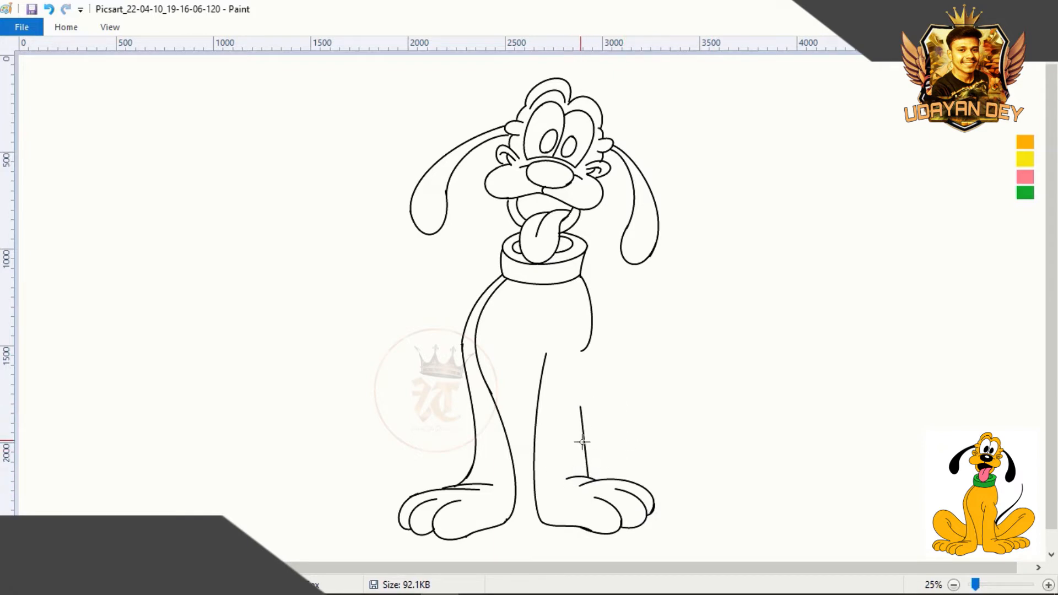
{"action": "left_click", "coordinate": [638, 347]}
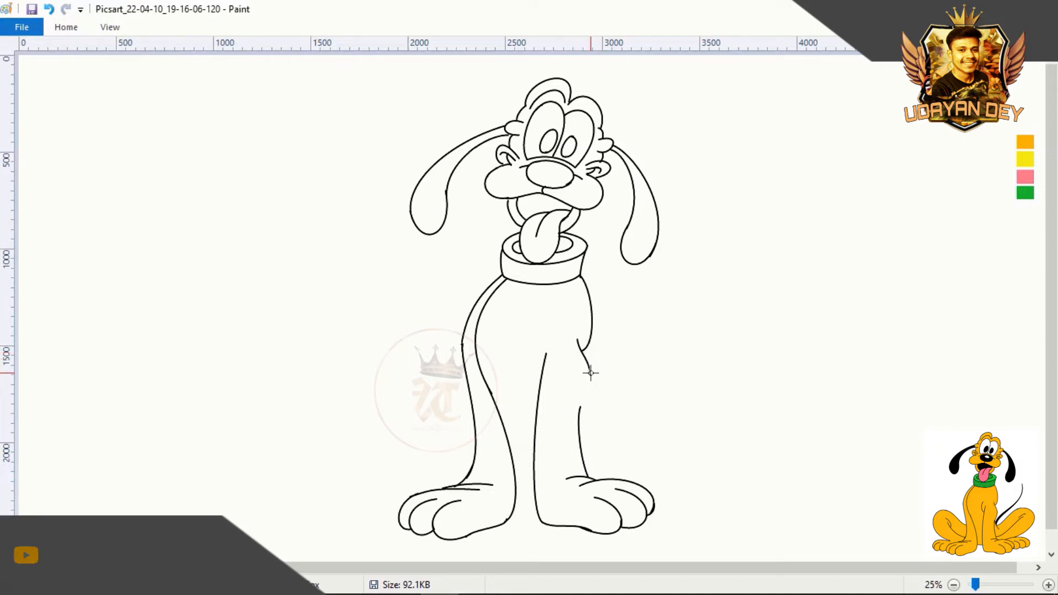
{"action": "left_click_drag", "start_coordinate": [590, 379], "coordinate": [579, 414]}
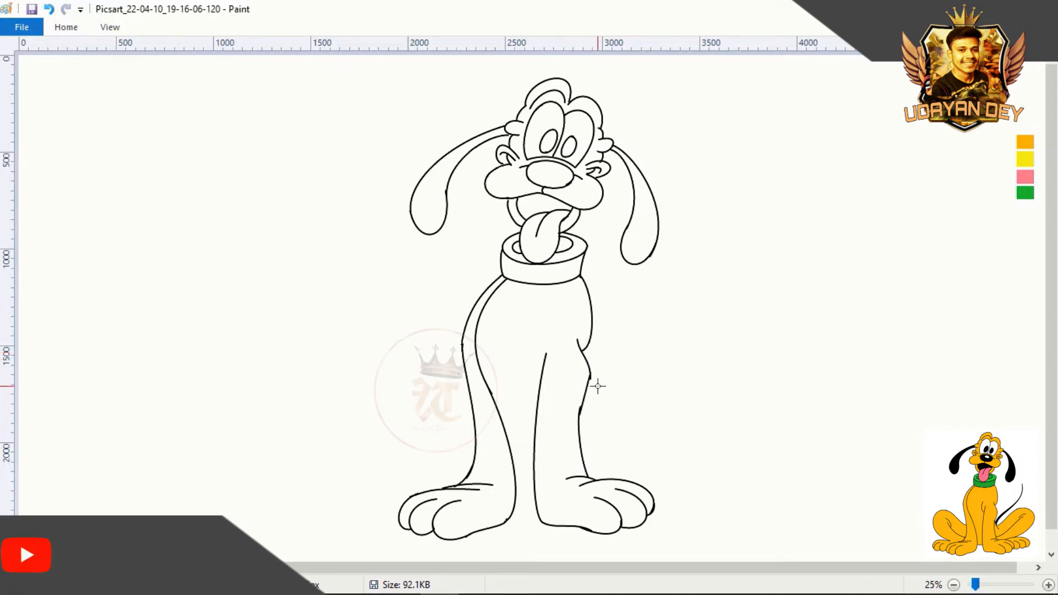
Step: Draw a short elbow curve at the top of the right front leg's inner edge and save the drawing
{"action": "left_click_drag", "start_coordinate": [538, 338], "coordinate": [542, 377]}
{"action": "left_click", "coordinate": [529, 351]}
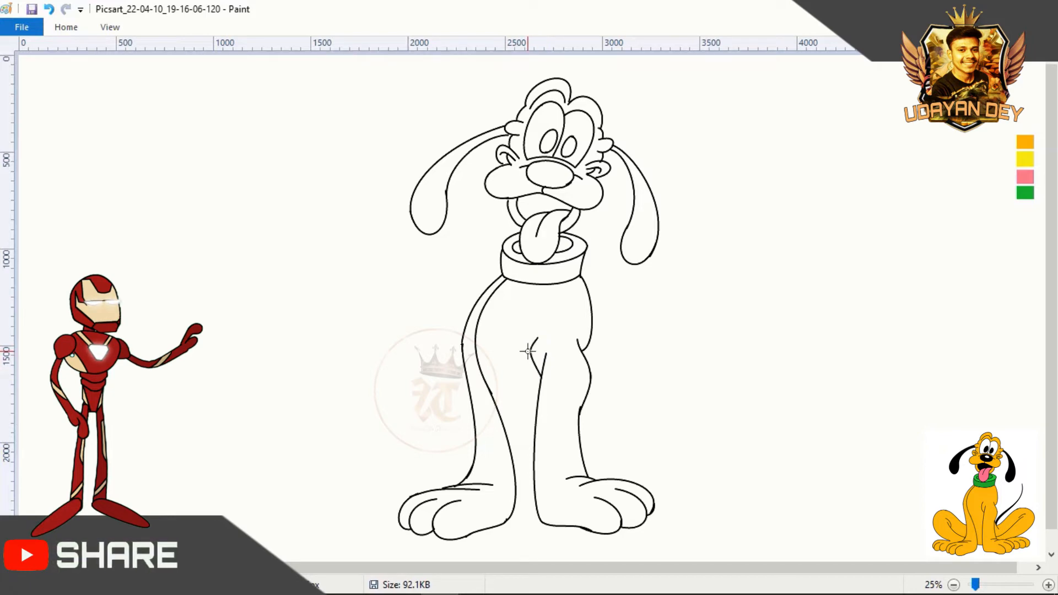
{"action": "left_click", "coordinate": [533, 374]}
{"action": "key", "text": "ctrl+s"}
Step: Draw the upper outline of the right hind thigh, rising from the front leg's outer edge and rounding over the knee
{"action": "mouse_move", "coordinate": [582, 407]}
{"action": "left_mouse_down"}
{"action": "mouse_move", "coordinate": [597, 441]}
{"action": "mouse_move", "coordinate": [586, 434]}
{"action": "mouse_move", "coordinate": [670, 364]}
{"action": "left_mouse_up"}
{"action": "left_click_drag", "start_coordinate": [623, 409], "coordinate": [602, 433]}
{"action": "left_click_drag", "start_coordinate": [656, 385], "coordinate": [712, 433]}
{"action": "mouse_move", "coordinate": [678, 366]}
{"action": "left_mouse_down"}
{"action": "mouse_move", "coordinate": [708, 355]}
{"action": "mouse_move", "coordinate": [755, 386]}
{"action": "left_mouse_up"}
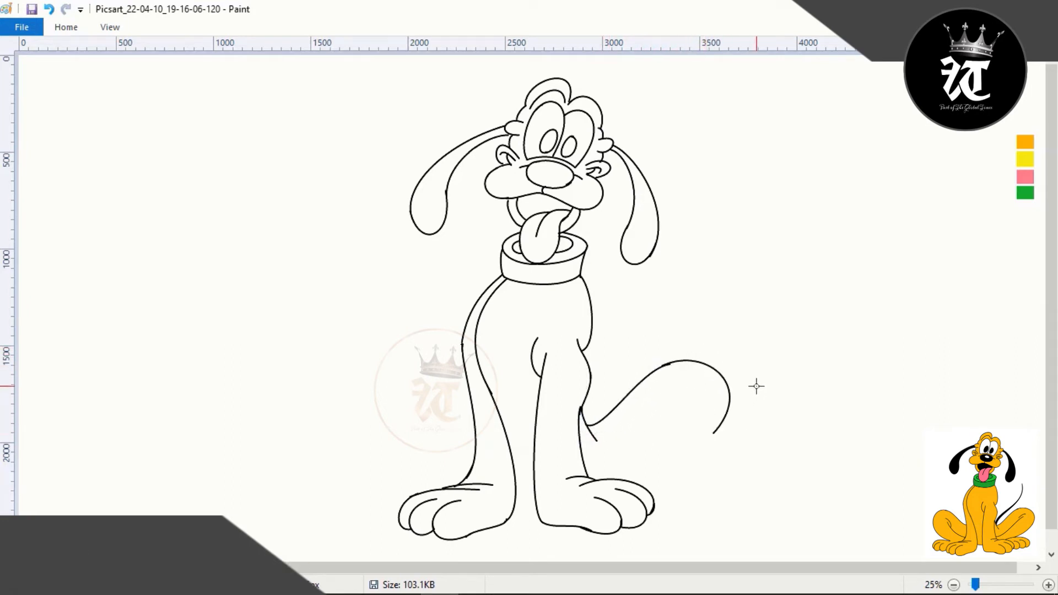
Step: Draw the right hind paw with three rounded toes, erasing and redrawing the end of the outermost toe
{"action": "mouse_move", "coordinate": [708, 483]}
{"action": "left_mouse_down"}
{"action": "mouse_move", "coordinate": [700, 506]}
{"action": "mouse_move", "coordinate": [713, 466]}
{"action": "left_mouse_up"}
{"action": "left_click", "coordinate": [650, 468]}
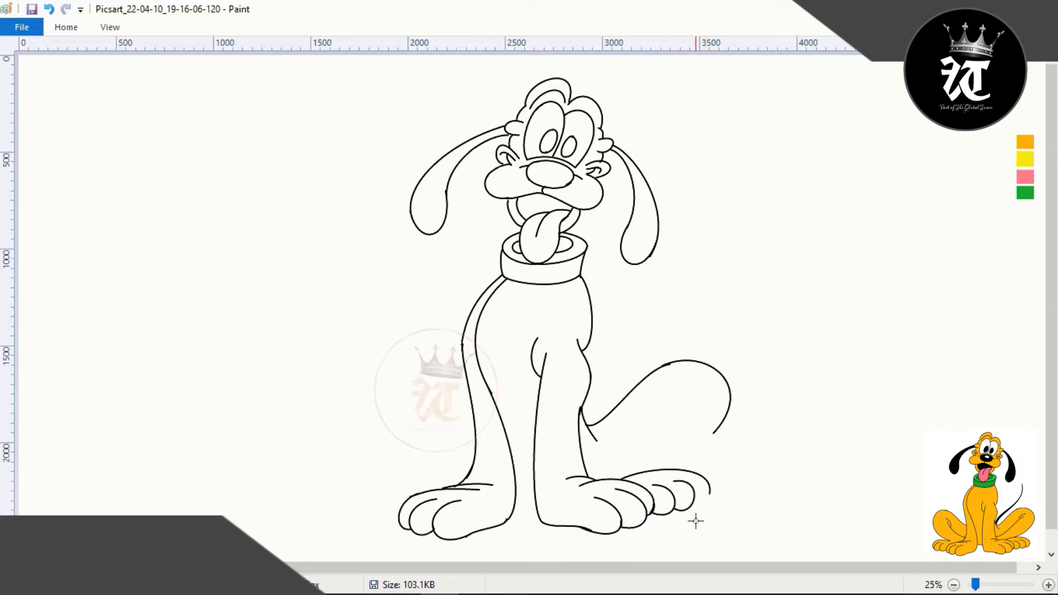
{"action": "left_click_drag", "start_coordinate": [702, 526], "coordinate": [706, 524]}
{"action": "left_click", "coordinate": [66, 27]}
{"action": "left_click", "coordinate": [192, 79]}
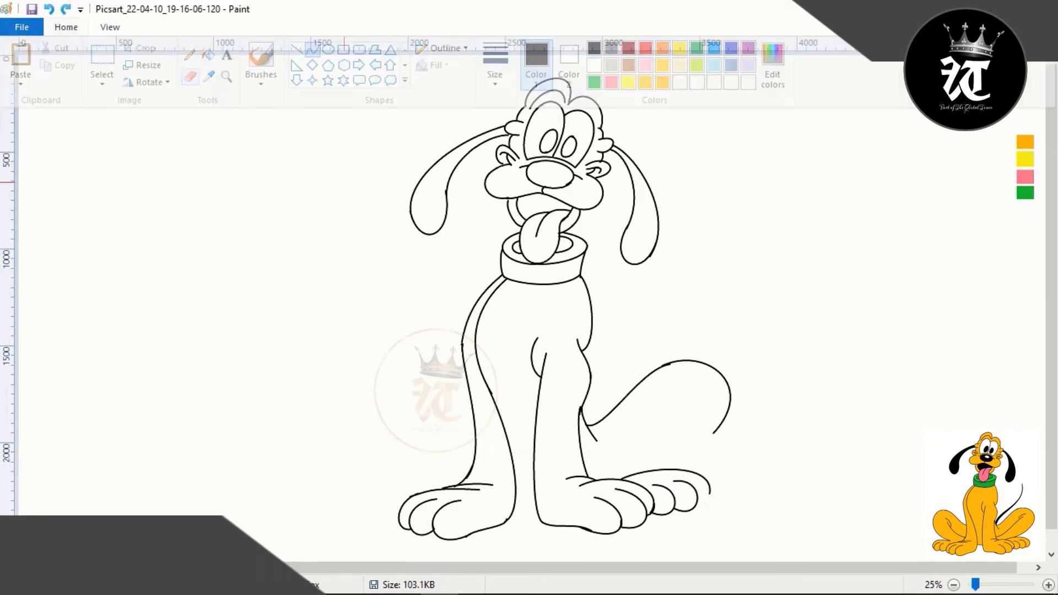
{"action": "left_click_drag", "start_coordinate": [709, 482], "coordinate": [711, 495]}
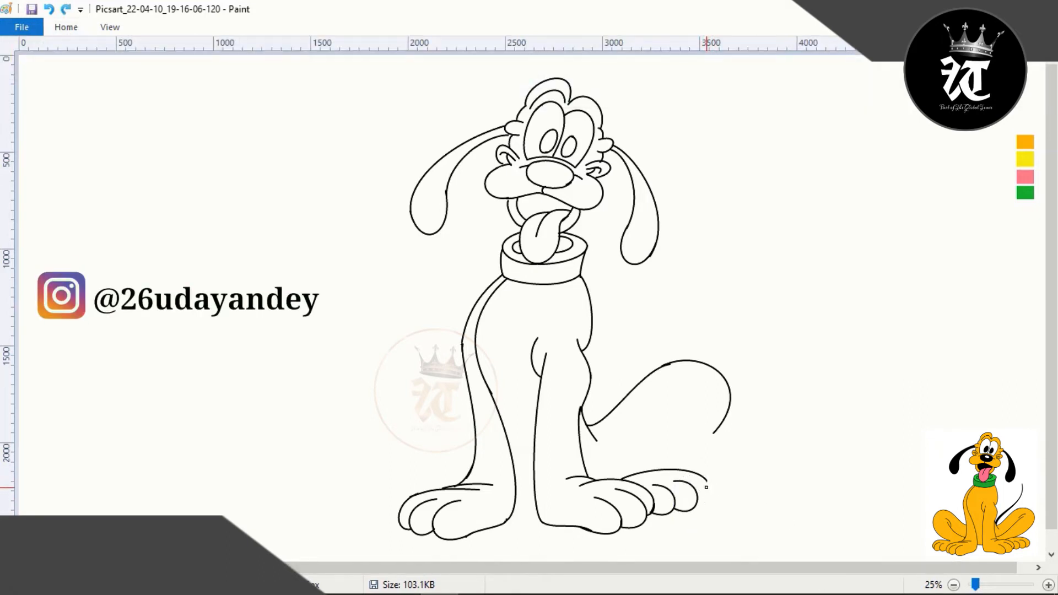
{"action": "left_click_drag", "start_coordinate": [707, 481], "coordinate": [697, 508]}
{"action": "mouse_move", "coordinate": [707, 496]}
{"action": "left_mouse_down"}
{"action": "mouse_move", "coordinate": [718, 486]}
{"action": "mouse_move", "coordinate": [706, 511]}
{"action": "mouse_move", "coordinate": [708, 503]}
{"action": "left_mouse_up"}
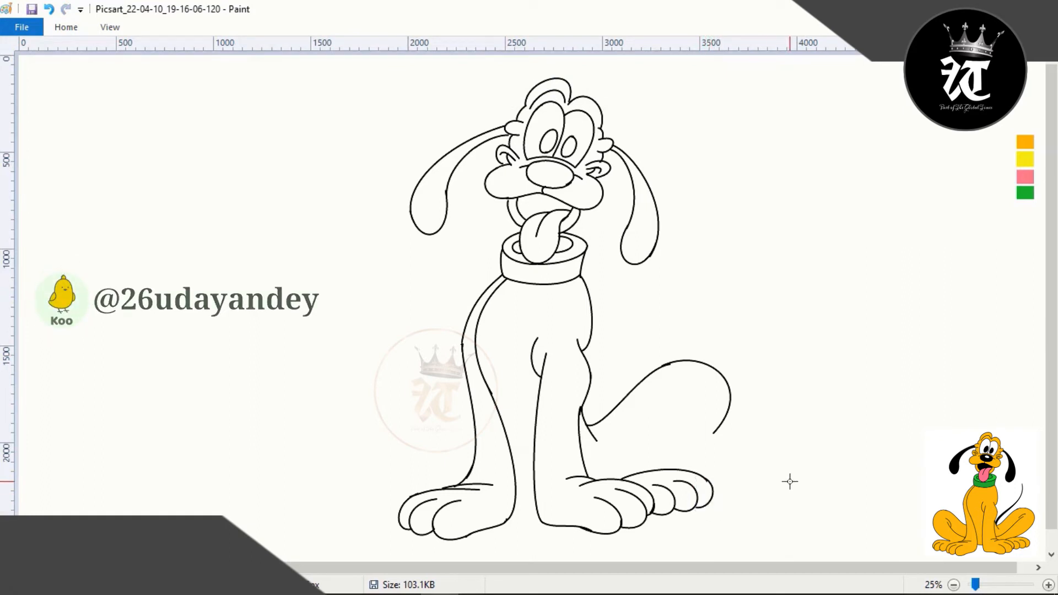
Step: Close the right hind thigh down to the paw and draw the inner fold line with a short knee crease
{"action": "left_click_drag", "start_coordinate": [724, 420], "coordinate": [690, 458]}
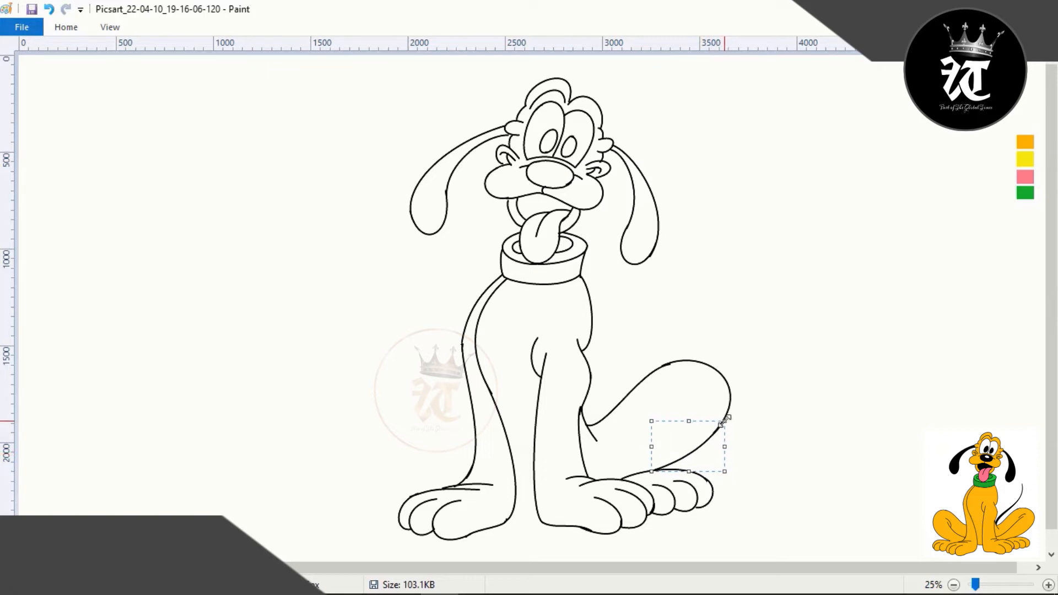
{"action": "left_click", "coordinate": [766, 430]}
{"action": "left_click_drag", "start_coordinate": [643, 439], "coordinate": [586, 468]}
{"action": "left_click_drag", "start_coordinate": [657, 421], "coordinate": [666, 402]}
{"action": "mouse_move", "coordinate": [613, 455]}
{"action": "left_mouse_down"}
{"action": "mouse_move", "coordinate": [608, 472]}
{"action": "mouse_move", "coordinate": [623, 469]}
{"action": "left_mouse_up"}
{"action": "left_click_drag", "start_coordinate": [695, 395], "coordinate": [689, 394]}
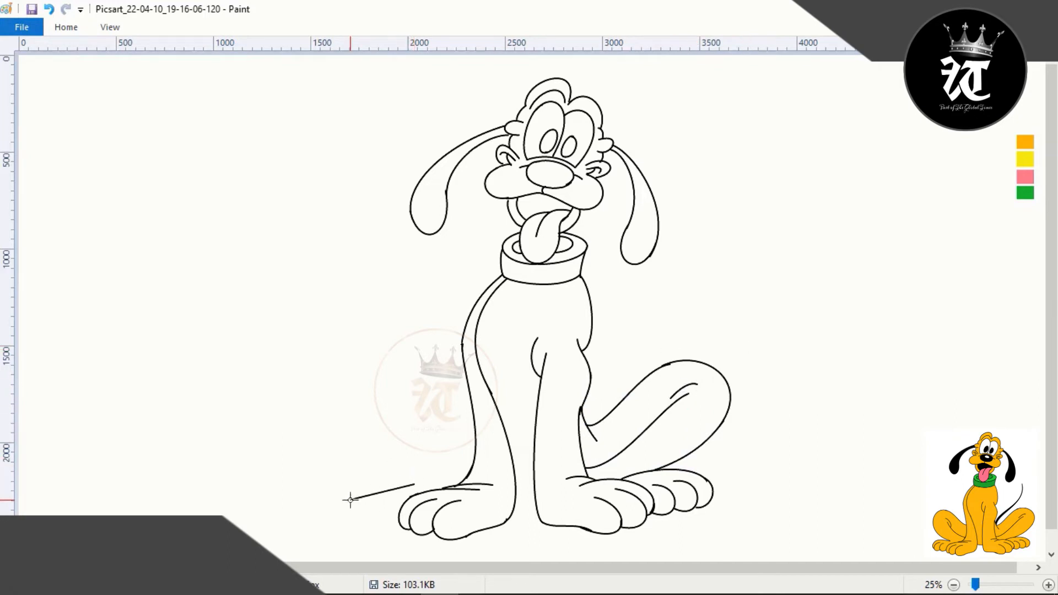
Step: Draw the left hind paw with rounded toes beside the left front paw
{"action": "left_click_drag", "start_coordinate": [406, 487], "coordinate": [406, 485]}
{"action": "mouse_move", "coordinate": [370, 486]}
{"action": "left_mouse_down"}
{"action": "mouse_move", "coordinate": [368, 475]}
{"action": "mouse_move", "coordinate": [398, 519]}
{"action": "mouse_move", "coordinate": [370, 494]}
{"action": "left_mouse_up"}
{"action": "left_click", "coordinate": [288, 435]}
{"action": "mouse_move", "coordinate": [369, 533]}
{"action": "left_mouse_down"}
{"action": "mouse_move", "coordinate": [376, 547]}
{"action": "mouse_move", "coordinate": [368, 536]}
{"action": "left_mouse_up"}
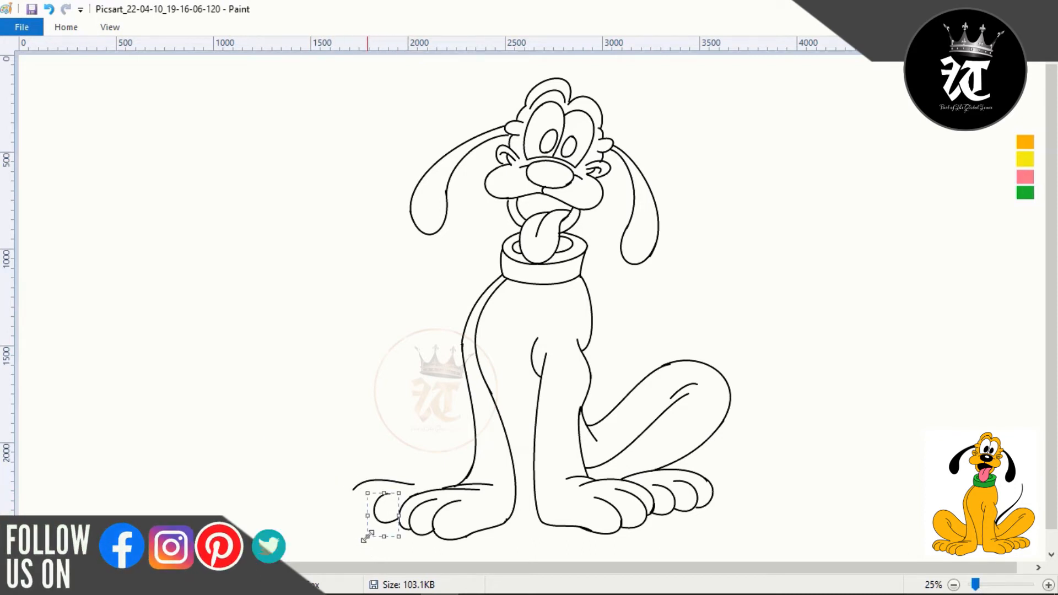
{"action": "left_click", "coordinate": [229, 484]}
{"action": "left_click_drag", "start_coordinate": [376, 489], "coordinate": [377, 518]}
{"action": "left_click_drag", "start_coordinate": [374, 505], "coordinate": [343, 535]}
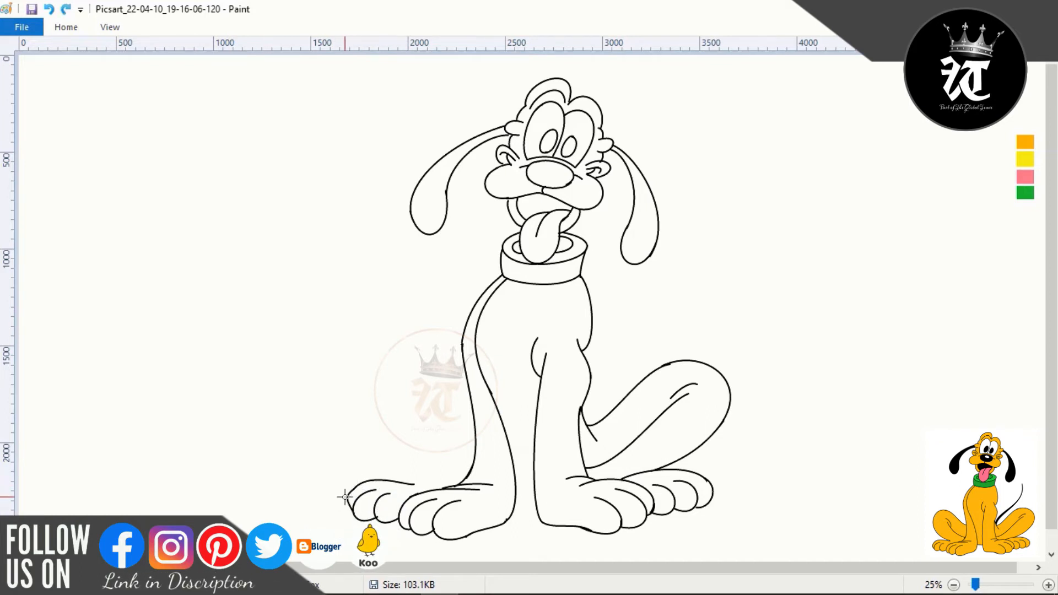
{"action": "left_click_drag", "start_coordinate": [342, 511], "coordinate": [343, 510]}
Step: Draw the rounded left hind thigh from the front leg around to the paw, and close the belly between the front legs
{"action": "left_click", "coordinate": [435, 340]}
{"action": "mouse_move", "coordinate": [474, 424]}
{"action": "left_mouse_down"}
{"action": "mouse_move", "coordinate": [394, 370]}
{"action": "mouse_move", "coordinate": [451, 424]}
{"action": "mouse_move", "coordinate": [417, 354]}
{"action": "mouse_move", "coordinate": [423, 370]}
{"action": "mouse_move", "coordinate": [364, 435]}
{"action": "mouse_move", "coordinate": [420, 474]}
{"action": "mouse_move", "coordinate": [413, 485]}
{"action": "left_mouse_up"}
{"action": "left_click", "coordinate": [380, 298]}
{"action": "mouse_move", "coordinate": [391, 433]}
{"action": "left_mouse_down"}
{"action": "mouse_move", "coordinate": [358, 416]}
{"action": "mouse_move", "coordinate": [312, 454]}
{"action": "mouse_move", "coordinate": [372, 439]}
{"action": "left_mouse_up"}
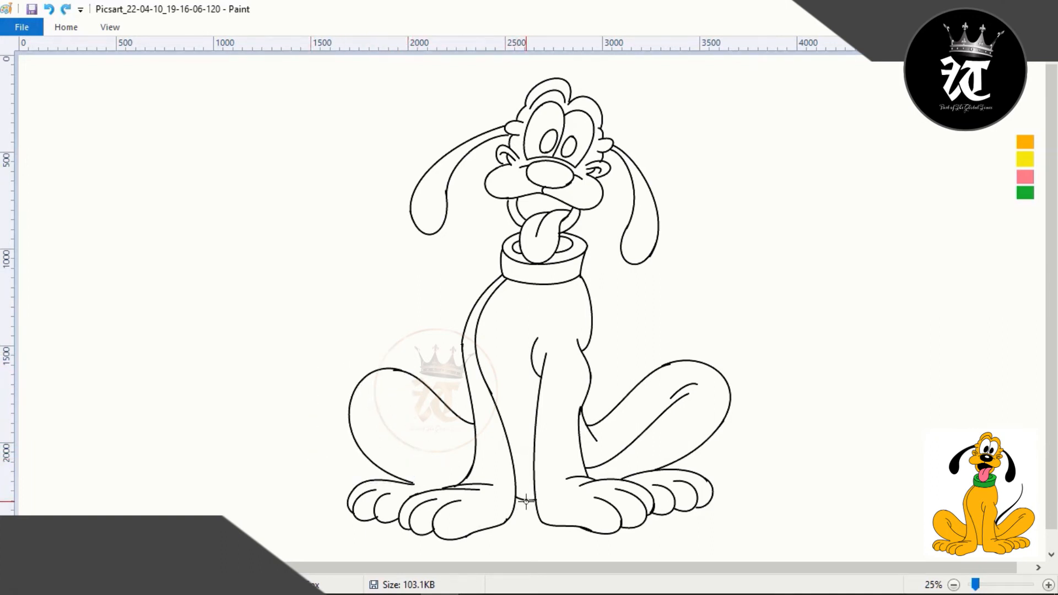
Step: Draw the inner fold line and the short knee crease inside the left hind thigh
{"action": "left_click_drag", "start_coordinate": [403, 414], "coordinate": [470, 472]}
{"action": "left_click", "coordinate": [411, 433]}
{"action": "left_click", "coordinate": [441, 461]}
{"action": "left_click", "coordinate": [419, 425]}
Step: Draw the thin upward-curving tail behind the right hind thigh with two curves meeting at the tip
{"action": "left_click_drag", "start_coordinate": [611, 396], "coordinate": [684, 272]}
{"action": "left_click", "coordinate": [595, 386]}
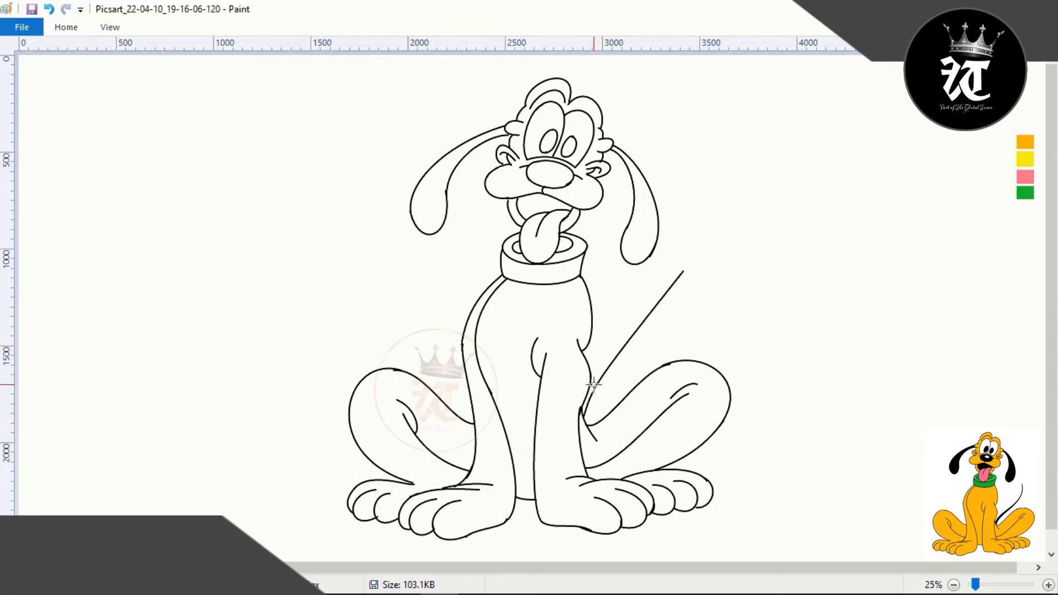
{"action": "left_click", "coordinate": [680, 350]}
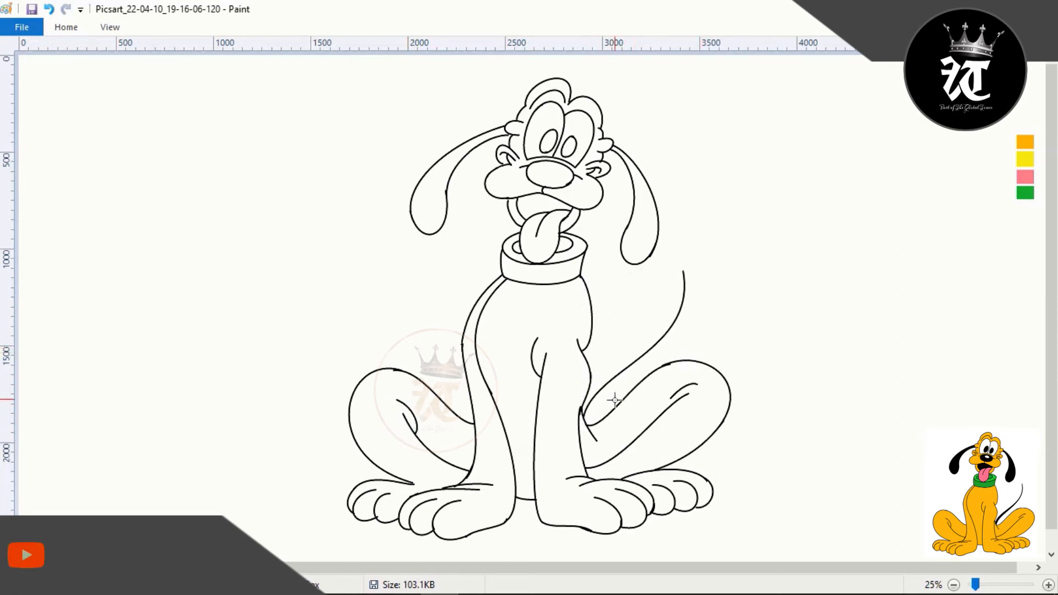
{"action": "left_click_drag", "start_coordinate": [587, 423], "coordinate": [684, 272]}
{"action": "left_click", "coordinate": [701, 351]}
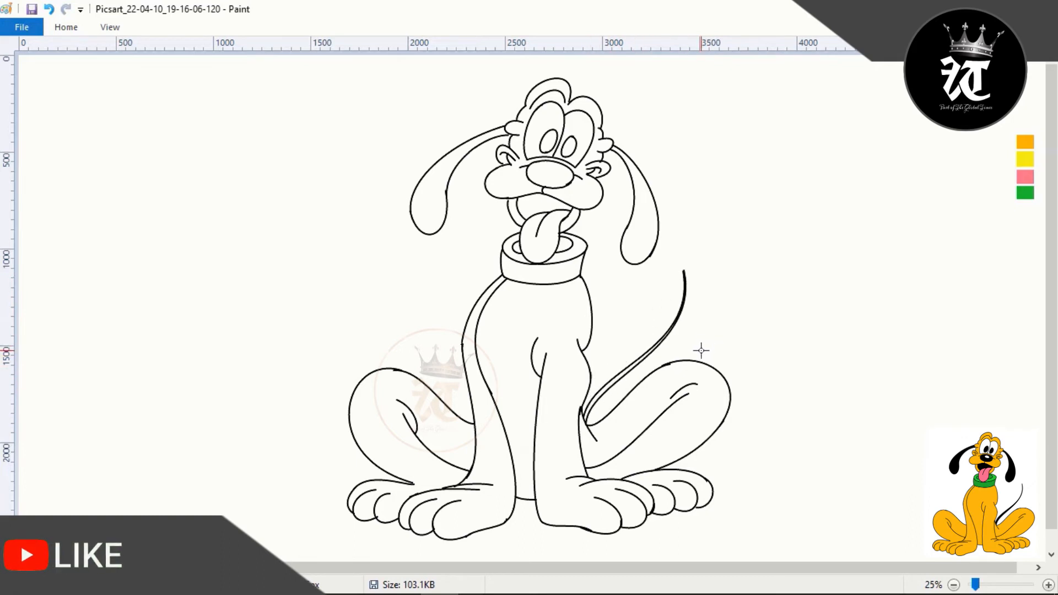
Step: Draw a small highlight oval inside the nose
{"action": "left_click_drag", "start_coordinate": [701, 354], "coordinate": [585, 387]}
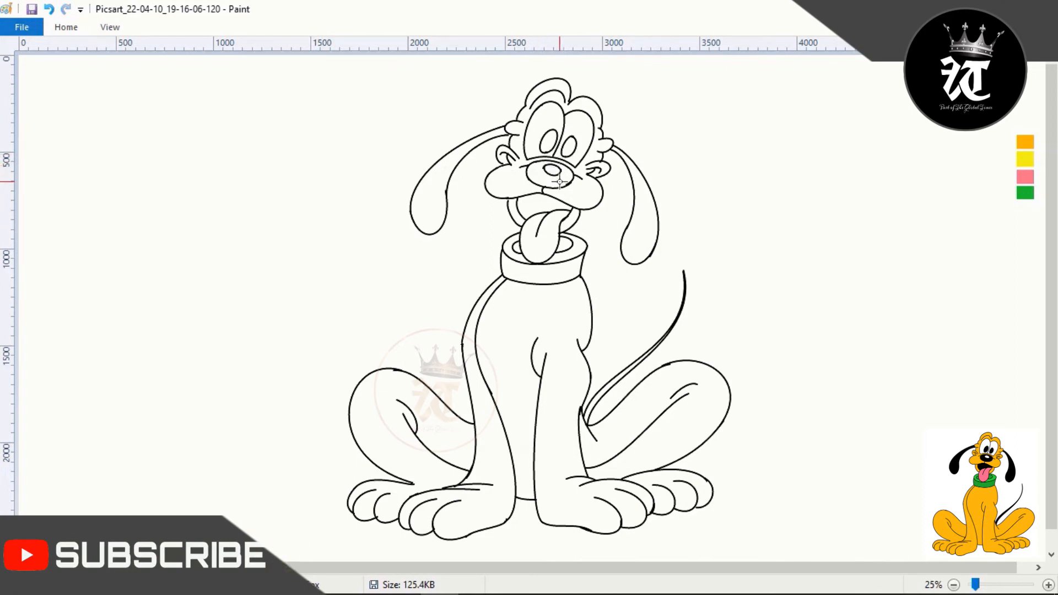
{"action": "mouse_move", "coordinate": [560, 181]}
{"action": "left_mouse_down"}
{"action": "mouse_move", "coordinate": [537, 185]}
{"action": "mouse_move", "coordinate": [547, 180]}
{"action": "left_mouse_up"}
{"action": "left_click", "coordinate": [656, 182]}
Step: Sample the orange swatch and fill the body, all four legs and paws, the face and the lower jaw with it
{"action": "left_click", "coordinate": [67, 27]}
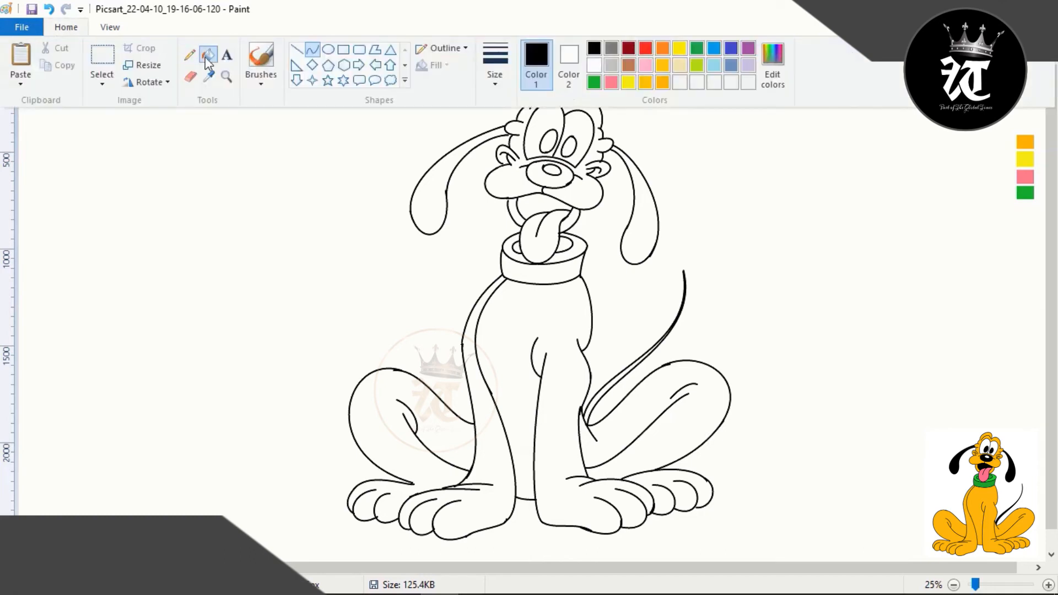
{"action": "left_click", "coordinate": [208, 76]}
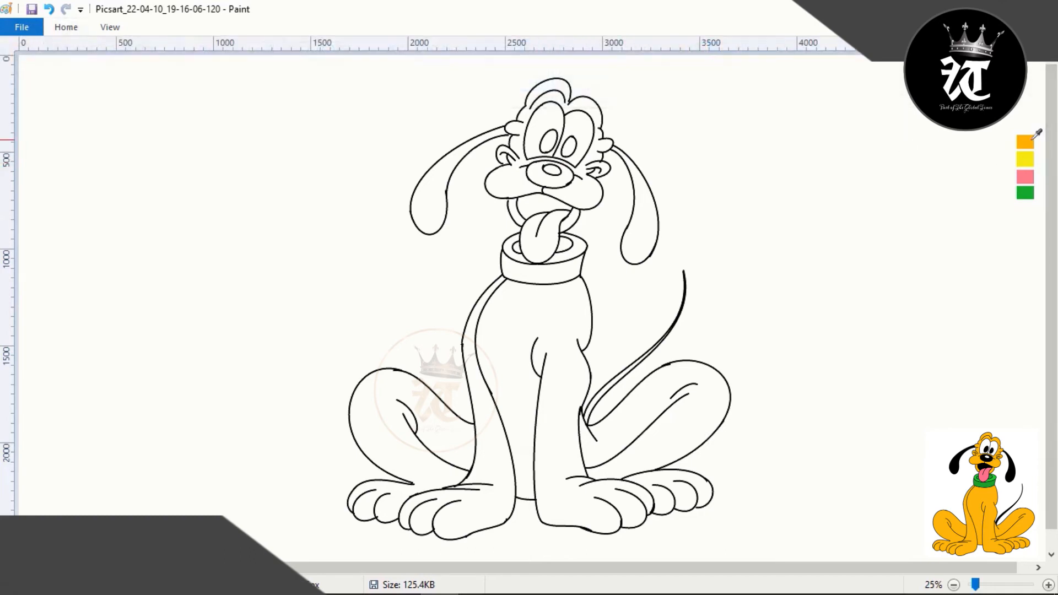
{"action": "left_click", "coordinate": [563, 304]}
{"action": "left_click", "coordinate": [494, 423]}
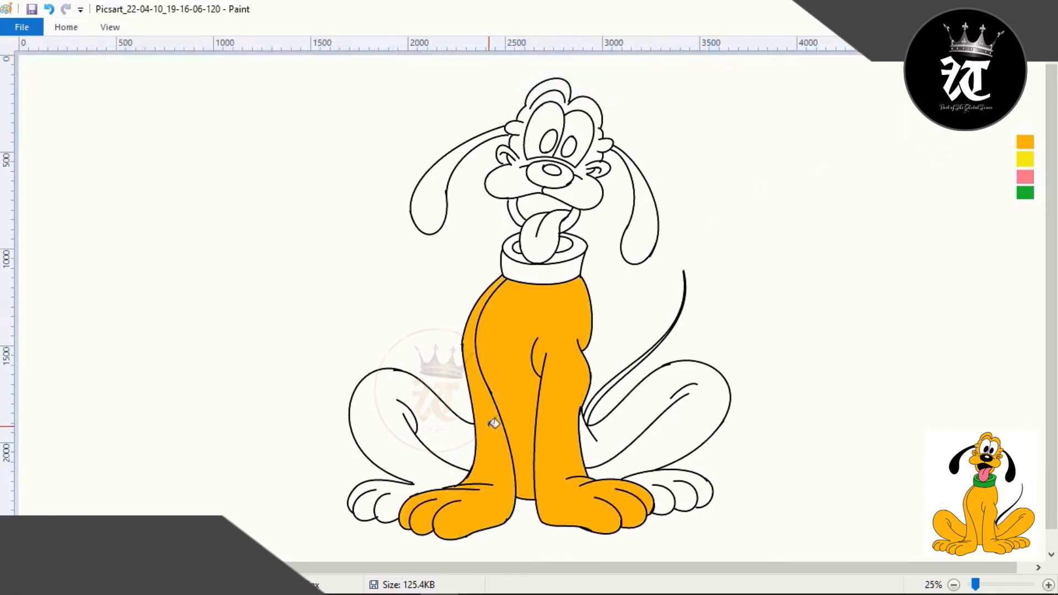
{"action": "left_click", "coordinate": [404, 434]}
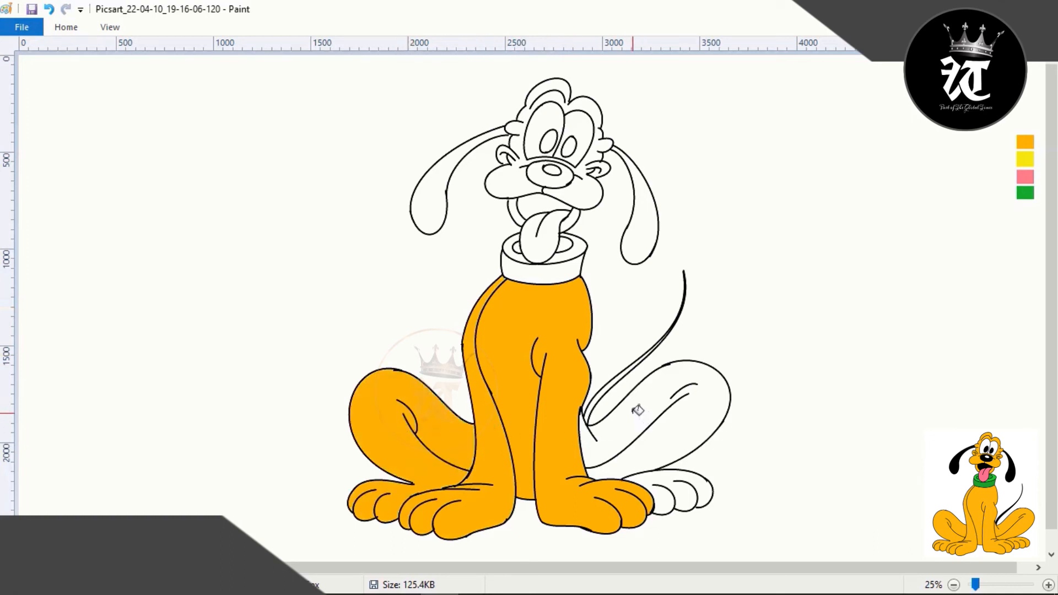
{"action": "left_click", "coordinate": [638, 411]}
{"action": "left_click", "coordinate": [673, 474]}
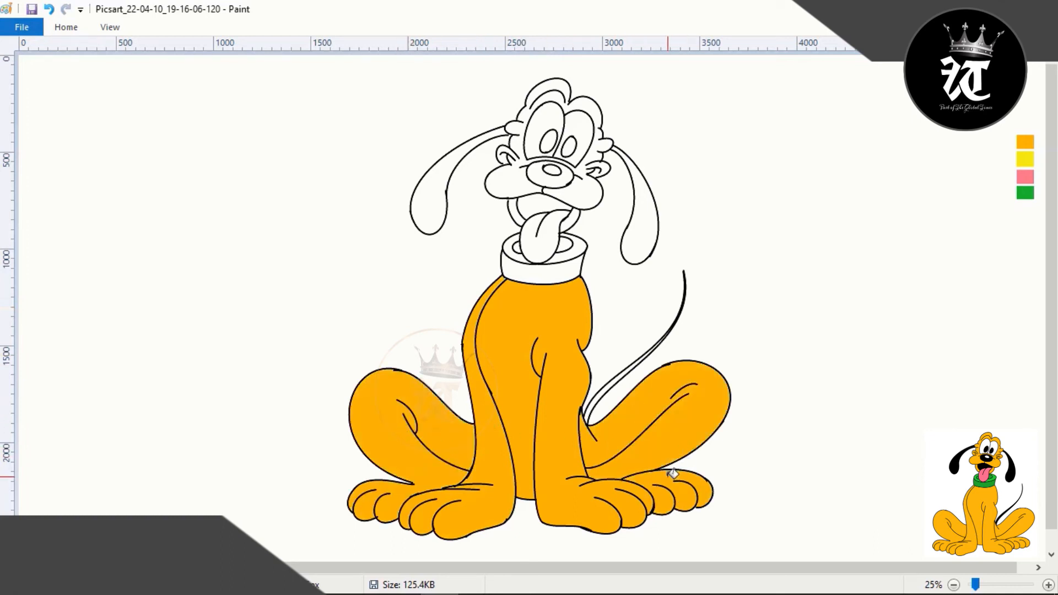
{"action": "left_click", "coordinate": [593, 187]}
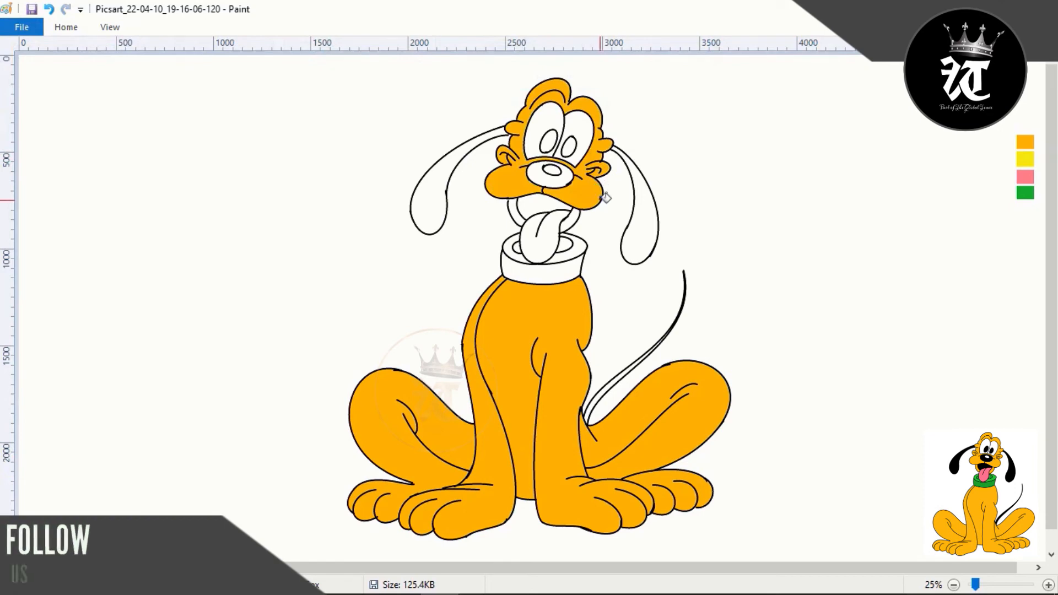
{"action": "left_click", "coordinate": [516, 212]}
Step: Fill the pupils, the nose around its highlight, both ears and the mouth interior with black
{"action": "left_click", "coordinate": [66, 27]}
{"action": "left_click", "coordinate": [595, 48]}
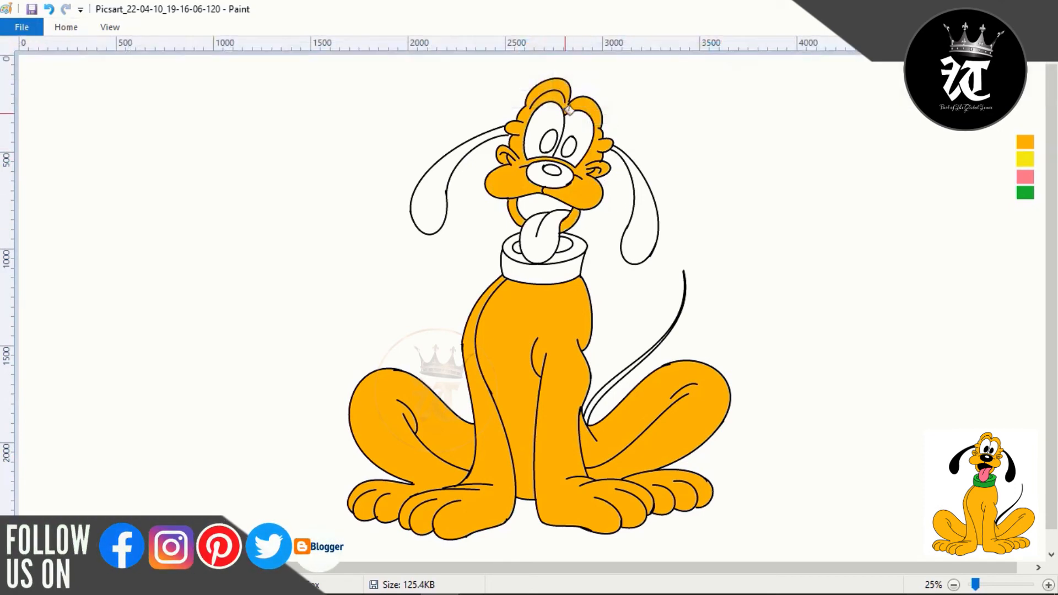
{"action": "left_click", "coordinate": [553, 143]}
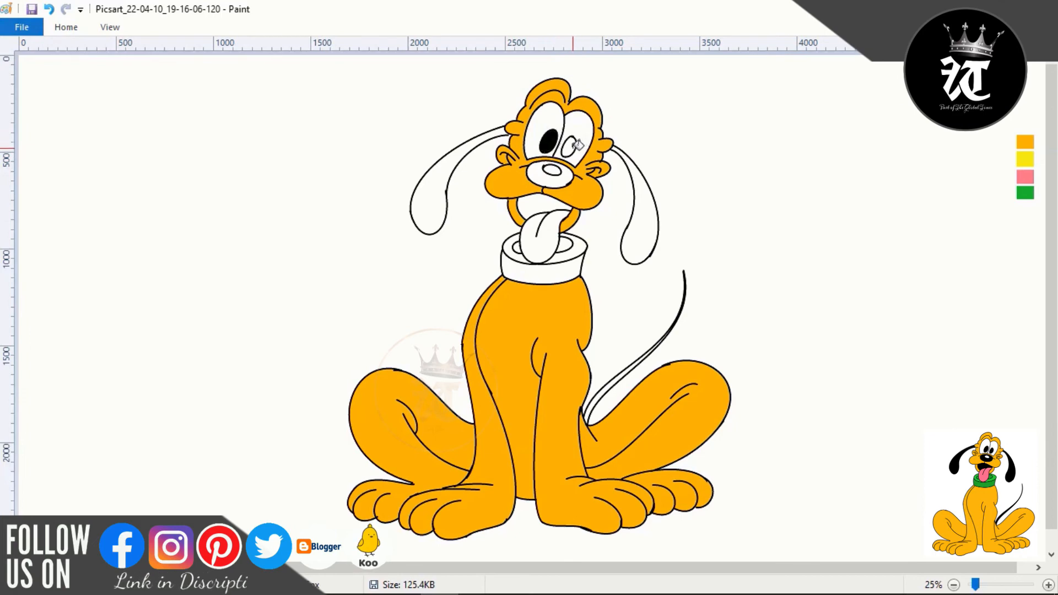
{"action": "left_click", "coordinate": [568, 147]}
{"action": "left_click", "coordinate": [537, 166]}
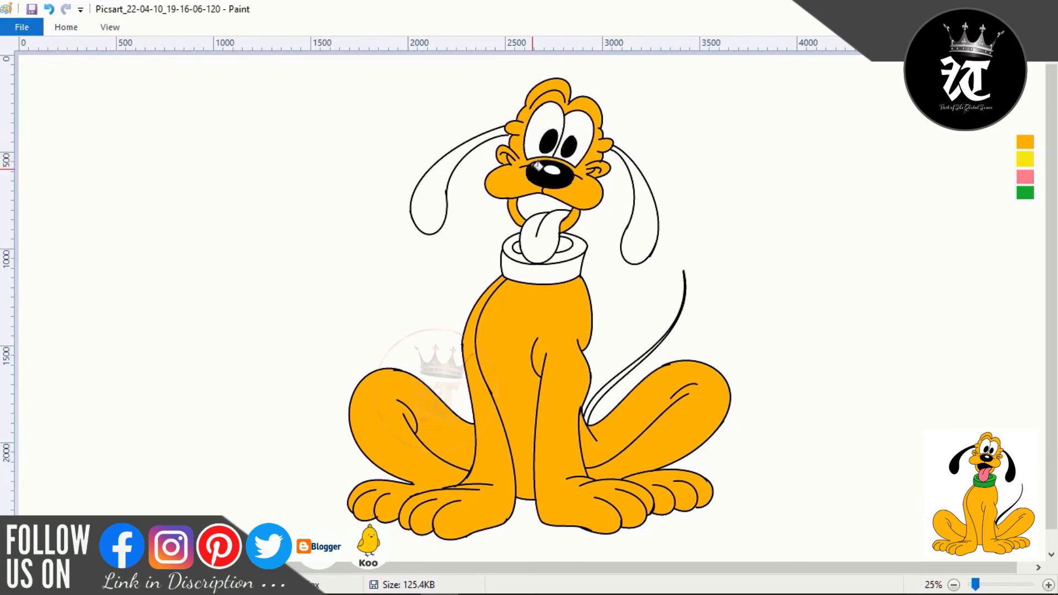
{"action": "left_click", "coordinate": [448, 174]}
{"action": "left_click", "coordinate": [655, 210]}
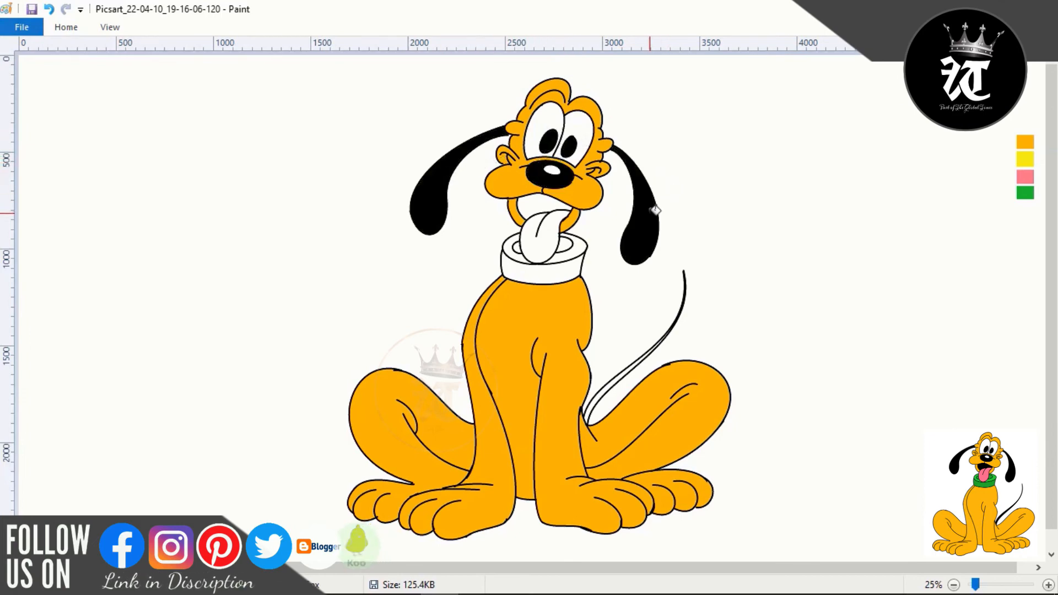
{"action": "left_click", "coordinate": [548, 205]}
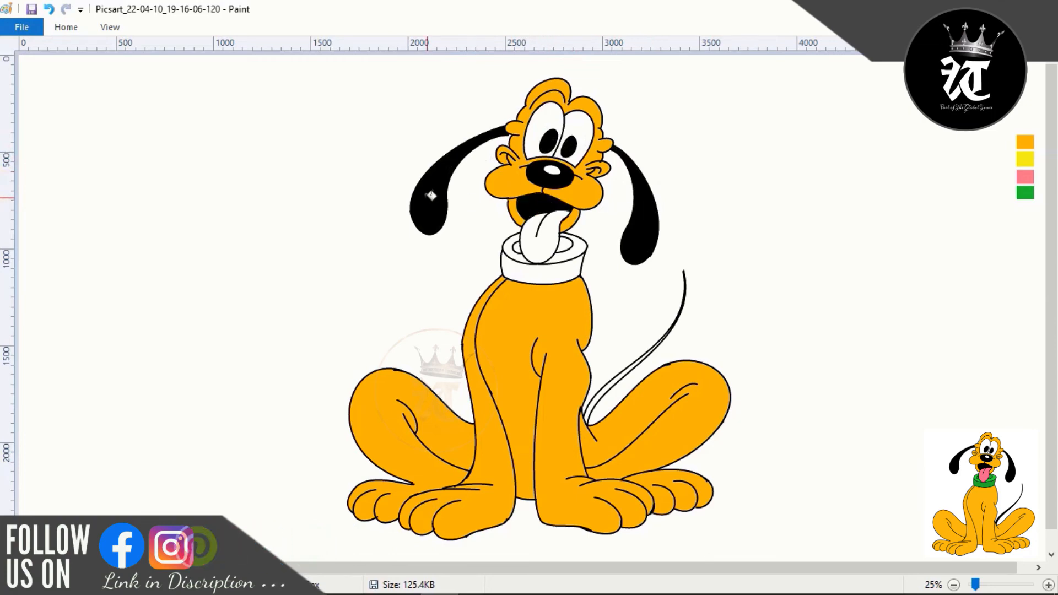
Step: Sample the pink swatch and fill the tongue with it
{"action": "left_click", "coordinate": [75, 29]}
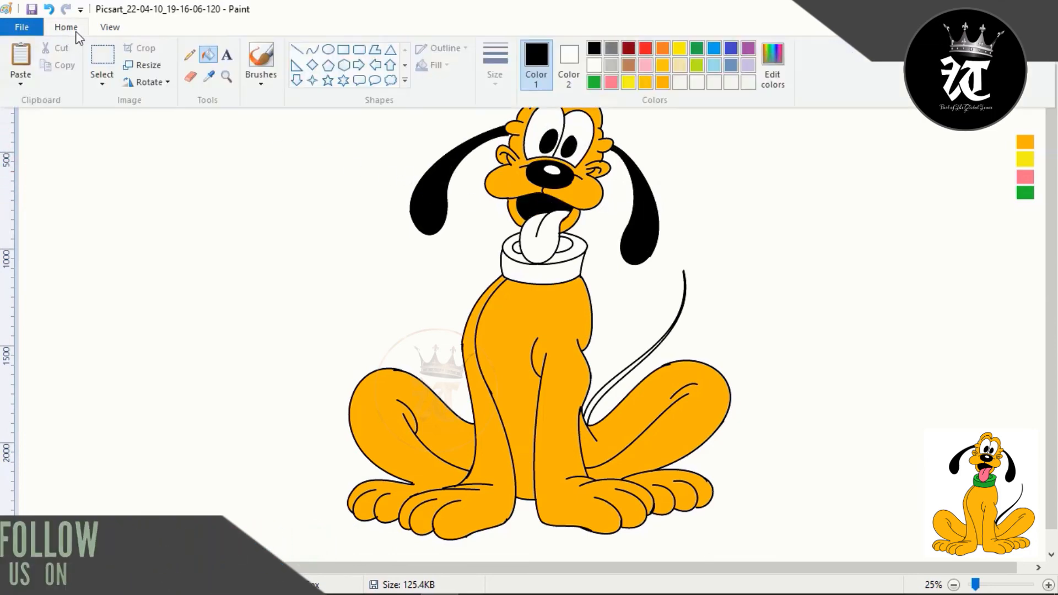
{"action": "left_click", "coordinate": [209, 79]}
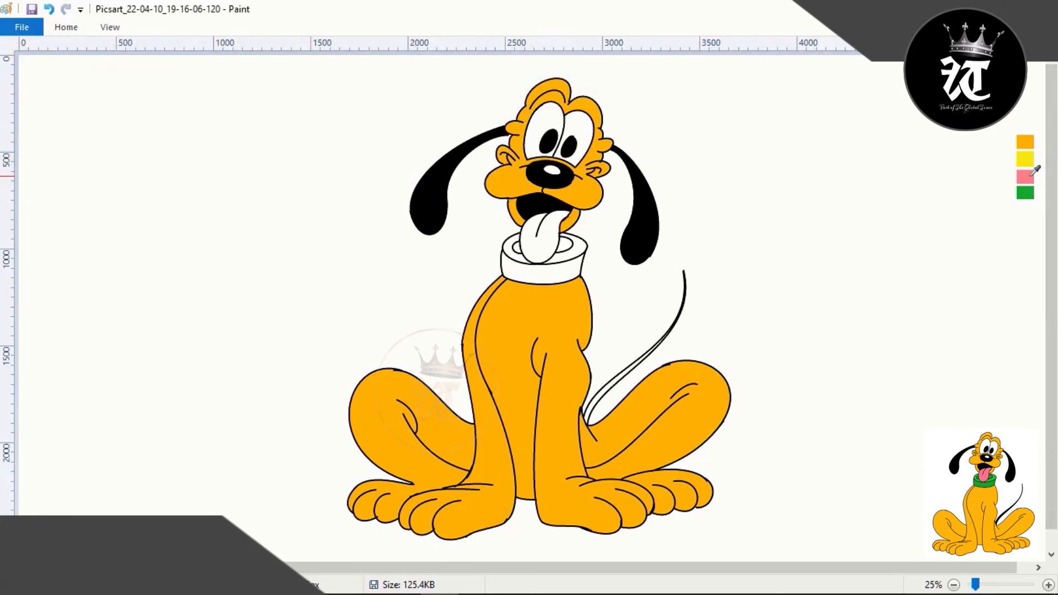
{"action": "left_click", "coordinate": [544, 241]}
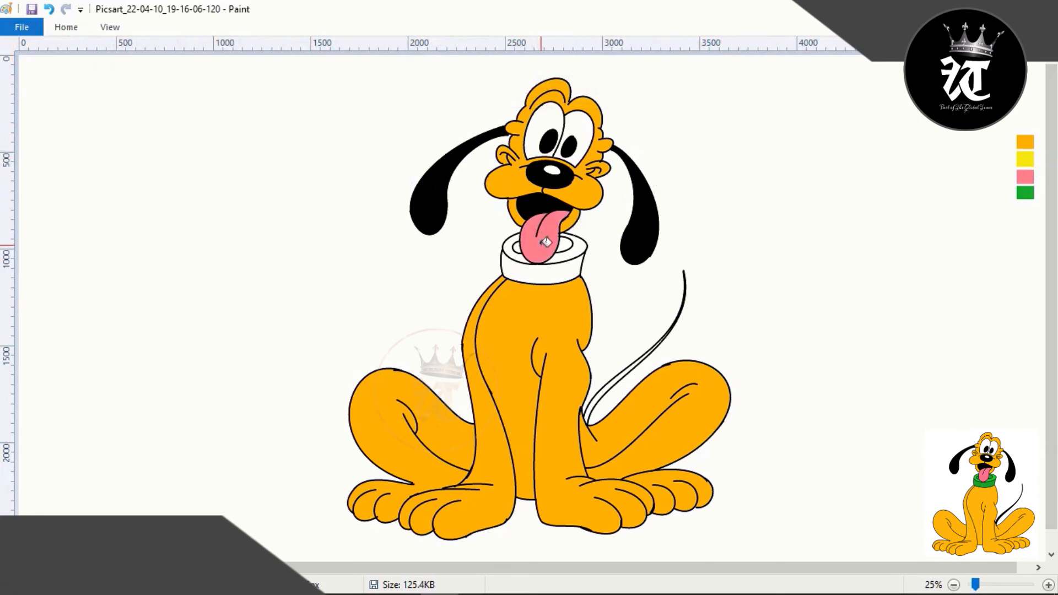
Step: Sample the green swatch and fill the collar's top ring, inner areas and front band with it
{"action": "left_click", "coordinate": [66, 27]}
{"action": "left_click", "coordinate": [226, 82]}
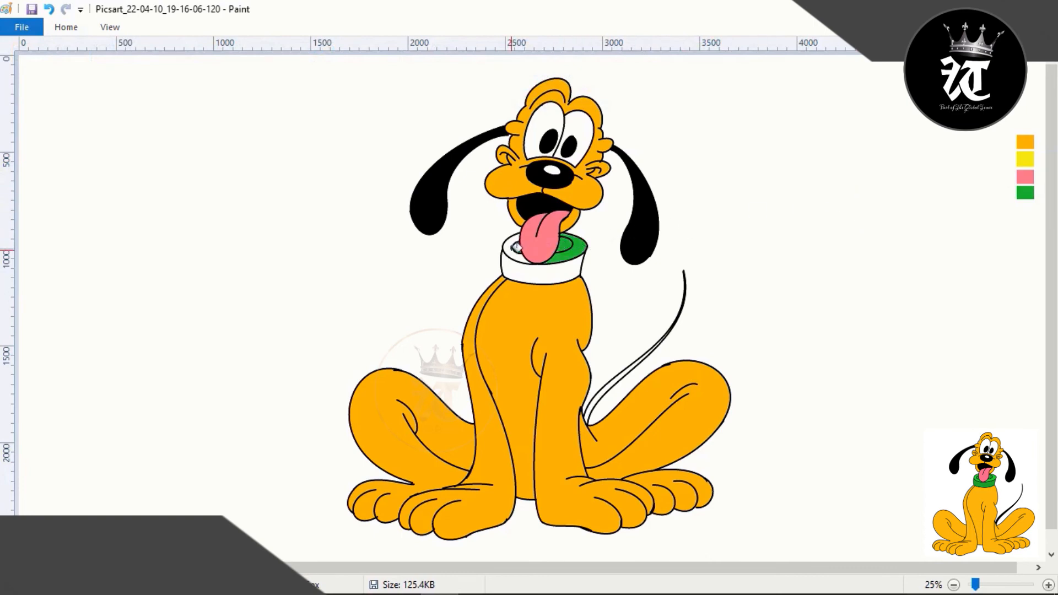
{"action": "left_click", "coordinate": [517, 266]}
{"action": "left_click", "coordinate": [66, 27]}
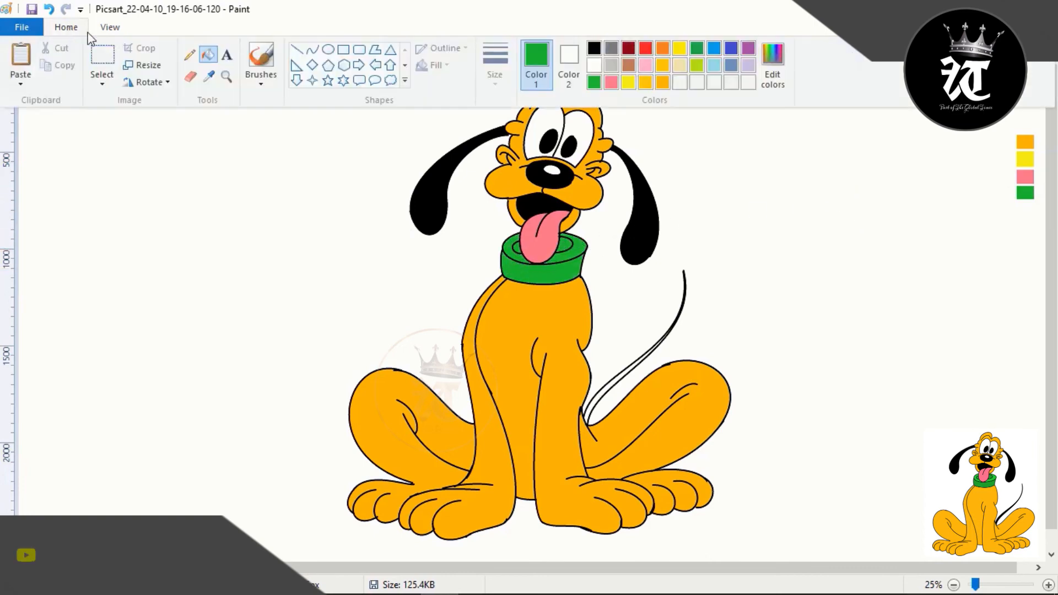
Step: Fill the narrow interior of the tail with black
{"action": "left_click", "coordinate": [536, 55]}
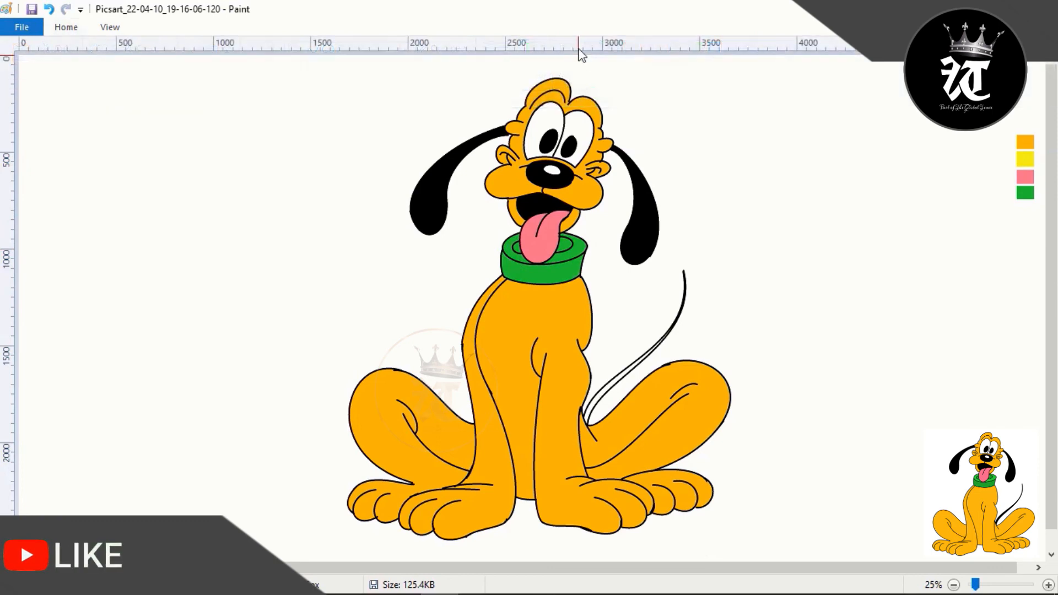
{"action": "left_click", "coordinate": [615, 386]}
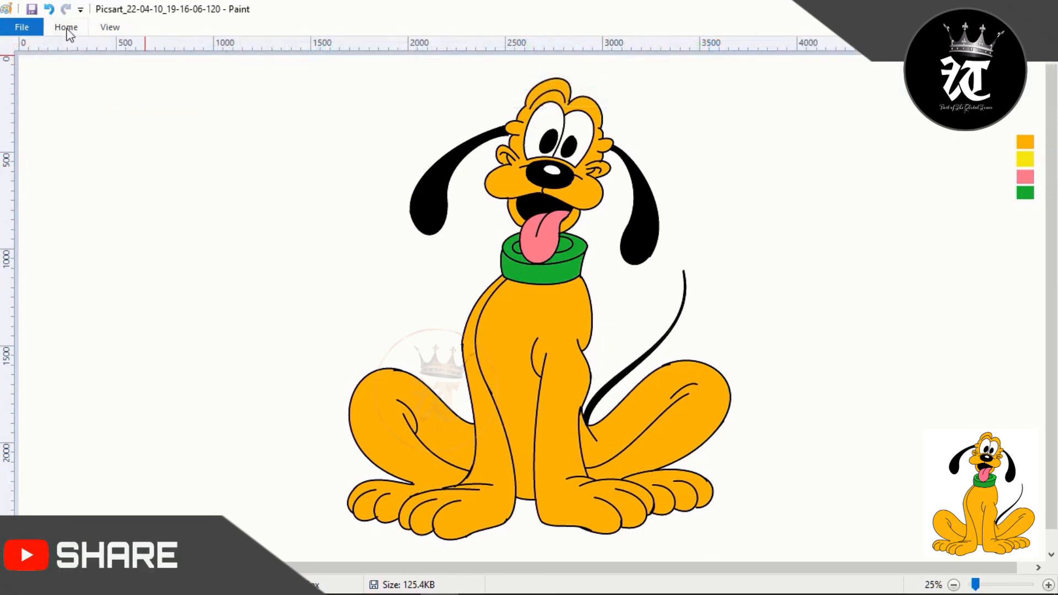
Step: Darken the current green to a luminosity of 84 and fill the collar's front band with it
{"action": "left_click", "coordinate": [67, 27]}
{"action": "left_click", "coordinate": [774, 60]}
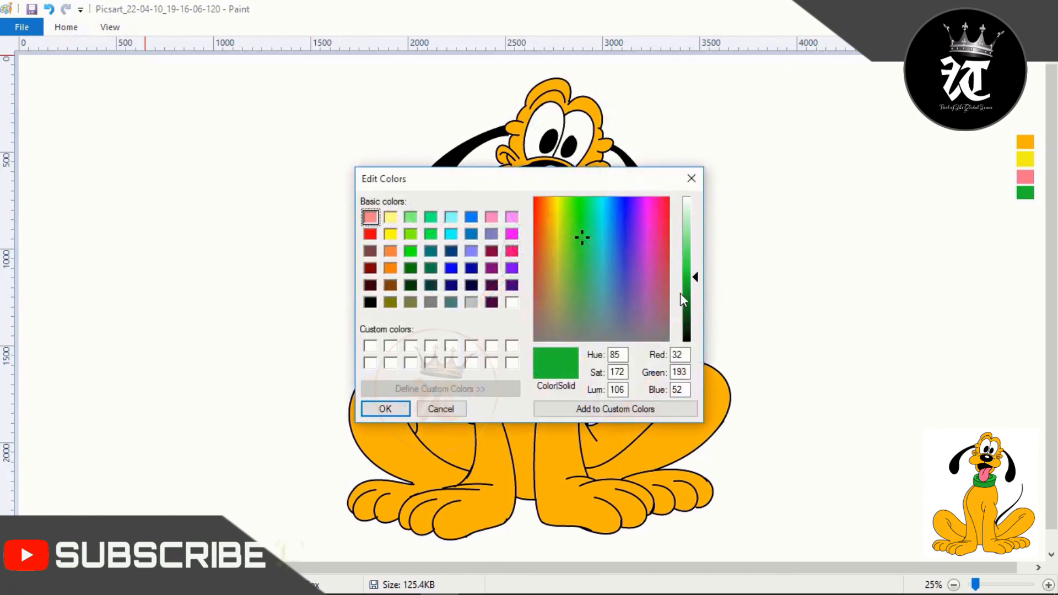
{"action": "left_click_drag", "start_coordinate": [696, 279], "coordinate": [698, 292]}
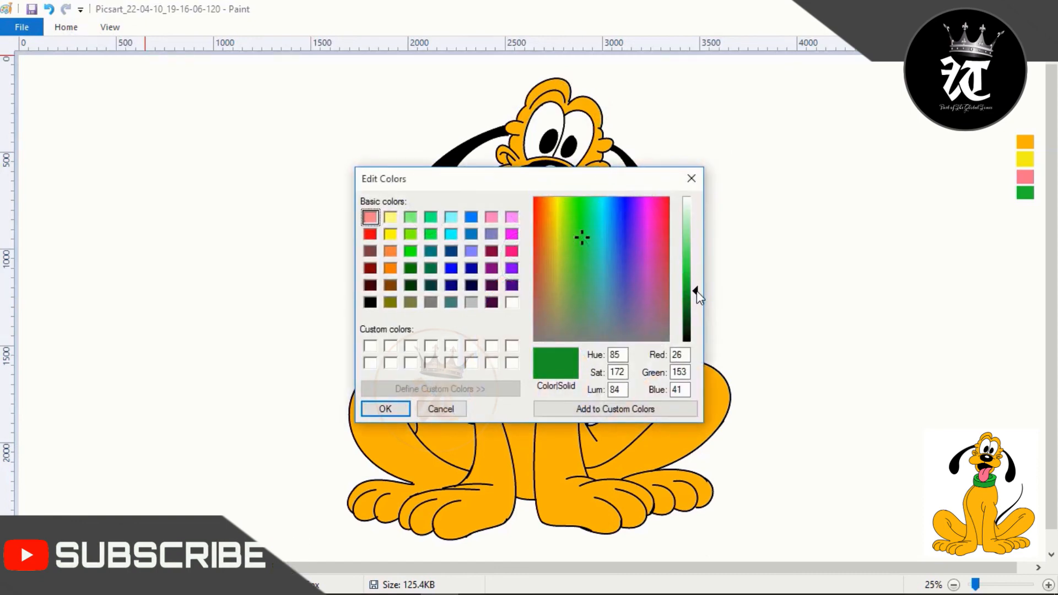
{"action": "left_click", "coordinate": [385, 408]}
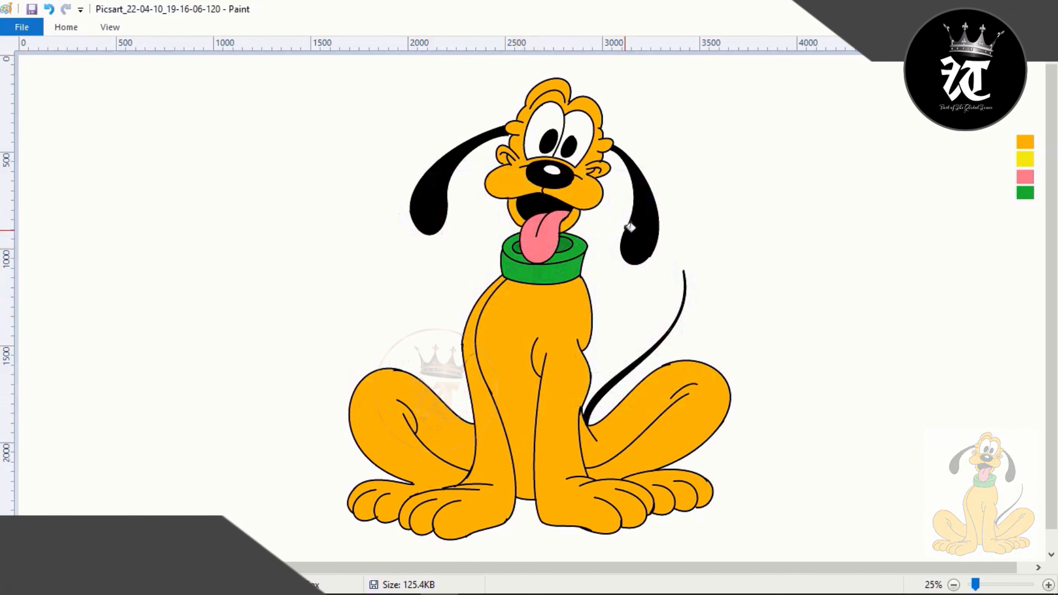
{"action": "left_click", "coordinate": [523, 259]}
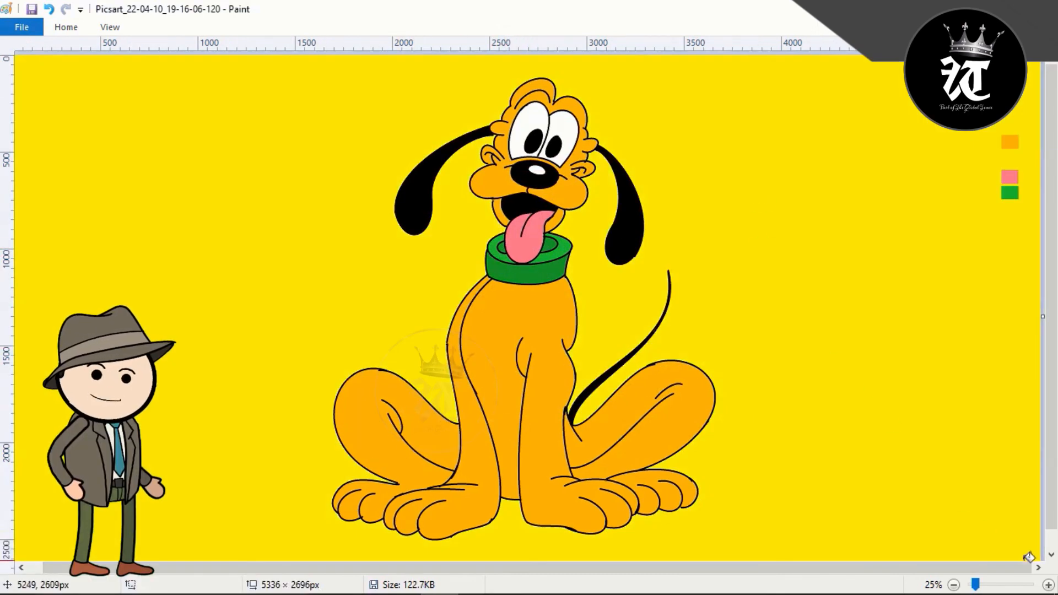
Step: Examine the coloured drawing up close at 50% and 100% zoom, checking the head, the hind leg and the body
{"action": "left_click", "coordinate": [1048, 584]}
{"action": "left_click_drag", "start_coordinate": [525, 570], "coordinate": [765, 579]}
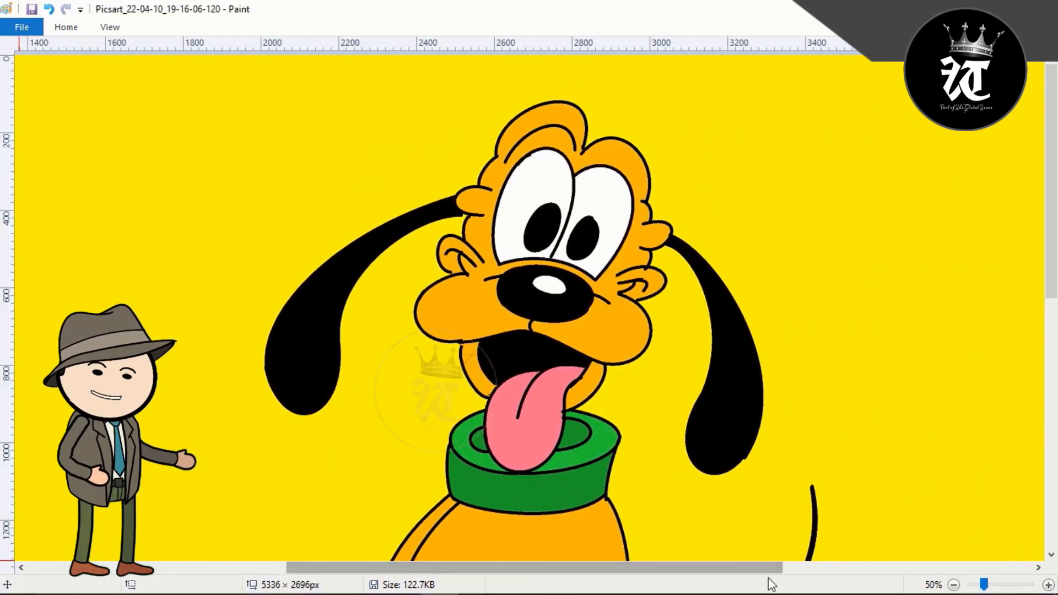
{"action": "left_click_drag", "start_coordinate": [1051, 282], "coordinate": [1046, 574]}
{"action": "left_click", "coordinate": [1048, 585]}
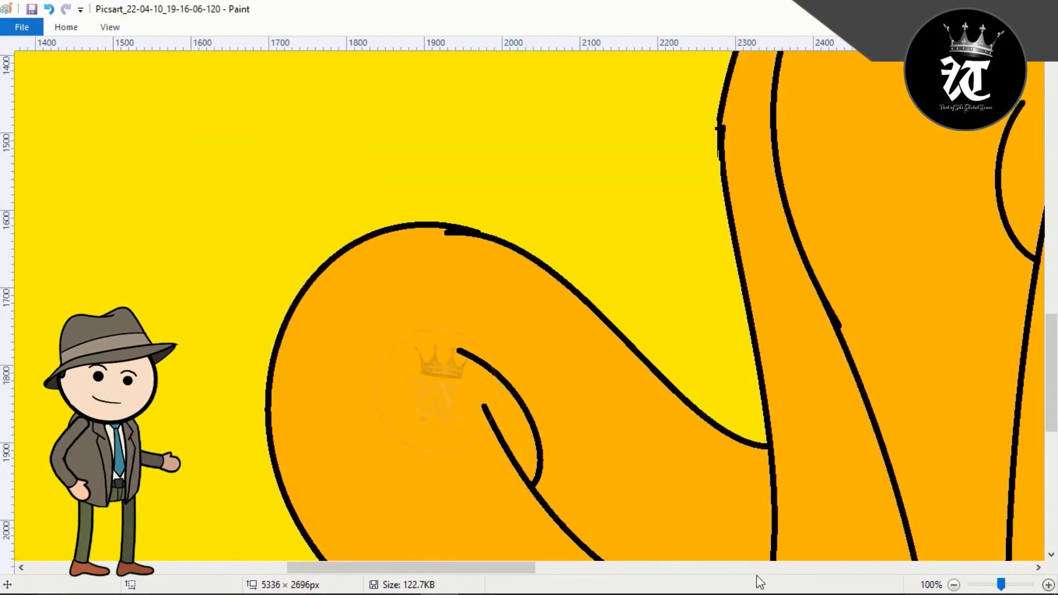
{"action": "left_click_drag", "start_coordinate": [524, 570], "coordinate": [632, 584]}
{"action": "left_click_drag", "start_coordinate": [1051, 350], "coordinate": [1056, 150]}
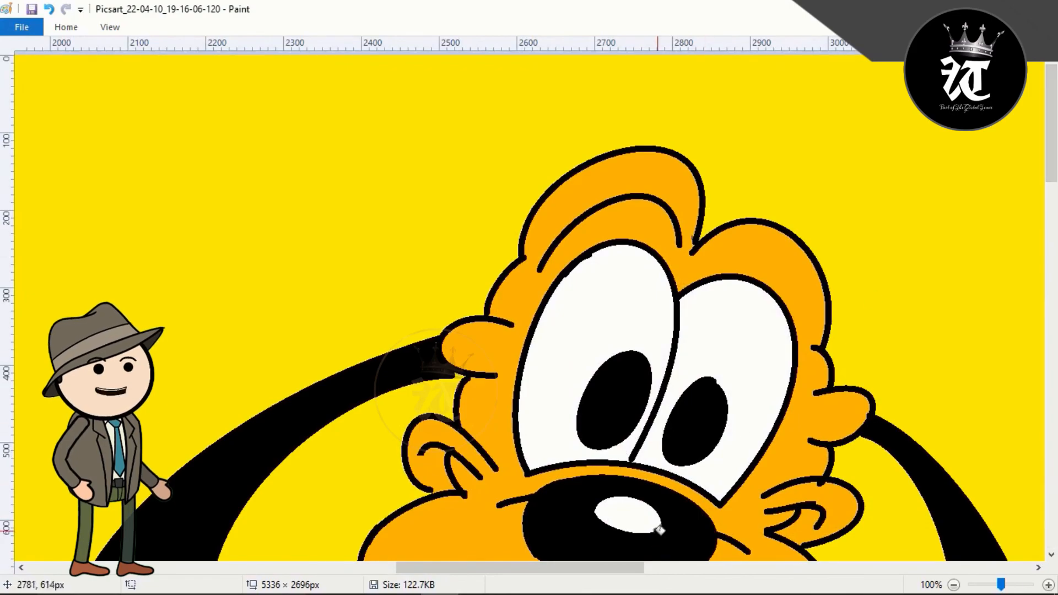
{"action": "left_click_drag", "start_coordinate": [627, 573], "coordinate": [641, 573]}
{"action": "left_click_drag", "start_coordinate": [1054, 172], "coordinate": [1049, 534]}
{"action": "left_click", "coordinate": [954, 584]}
{"action": "left_click", "coordinate": [954, 585]}
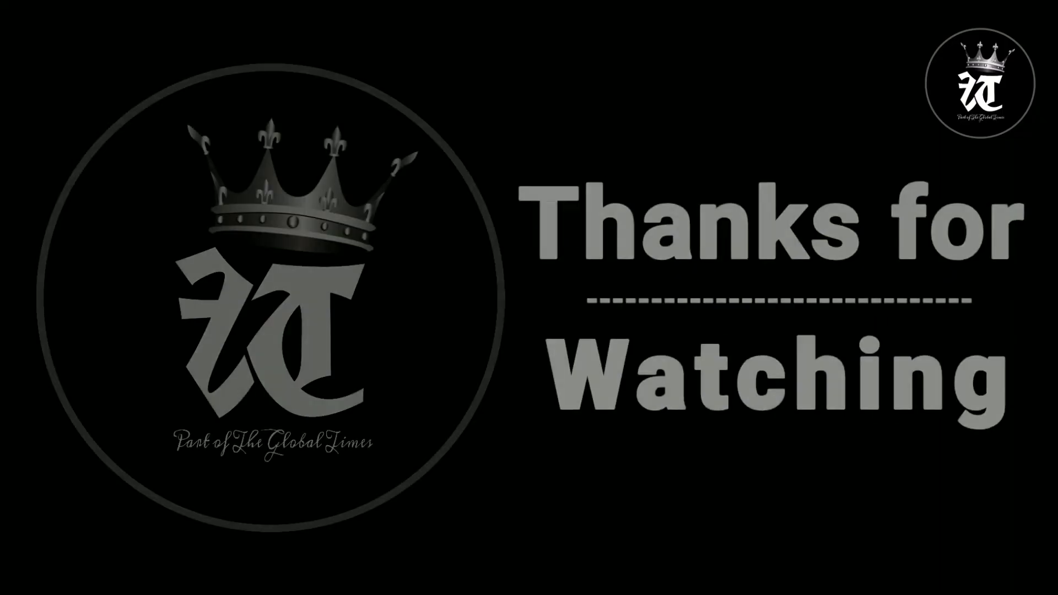